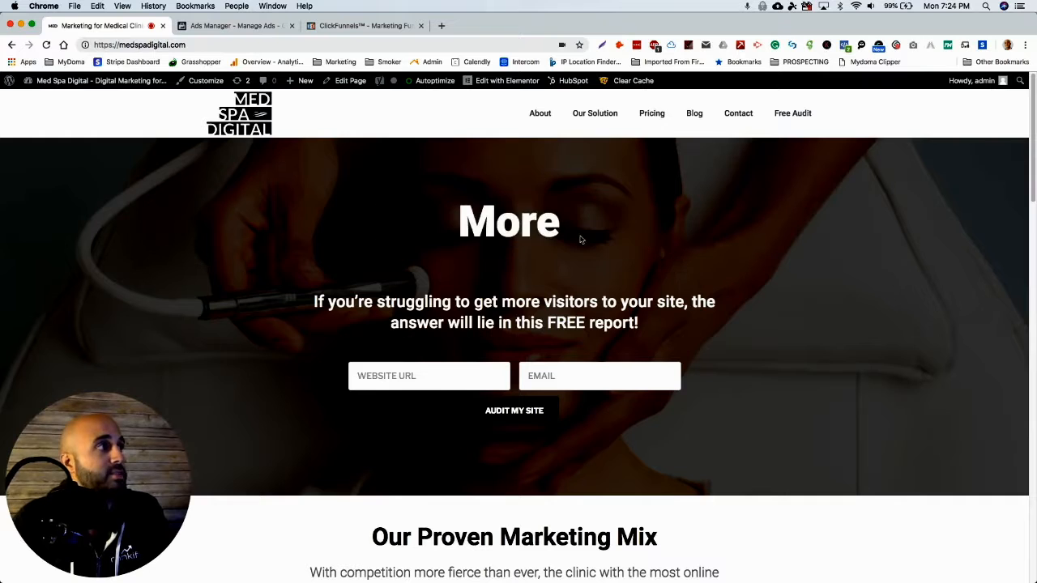
Switch to Ads Manager, open the account's Pixels page and view the data source types that can be added.
{"action": "left_click", "coordinate": [254, 27]}
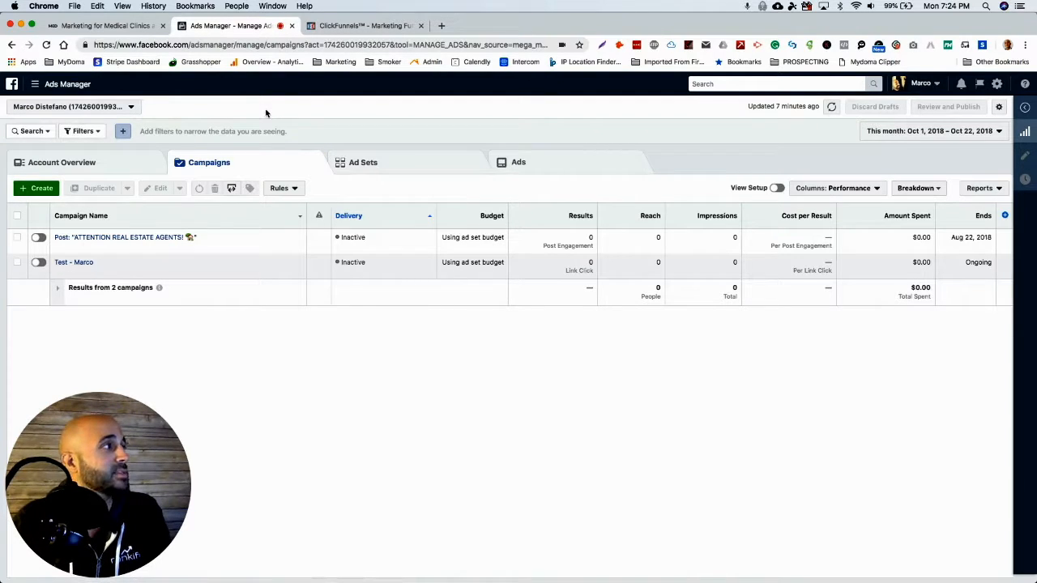
{"action": "mouse_move", "coordinate": [53, 86]}
{"action": "left_click", "coordinate": [88, 327]}
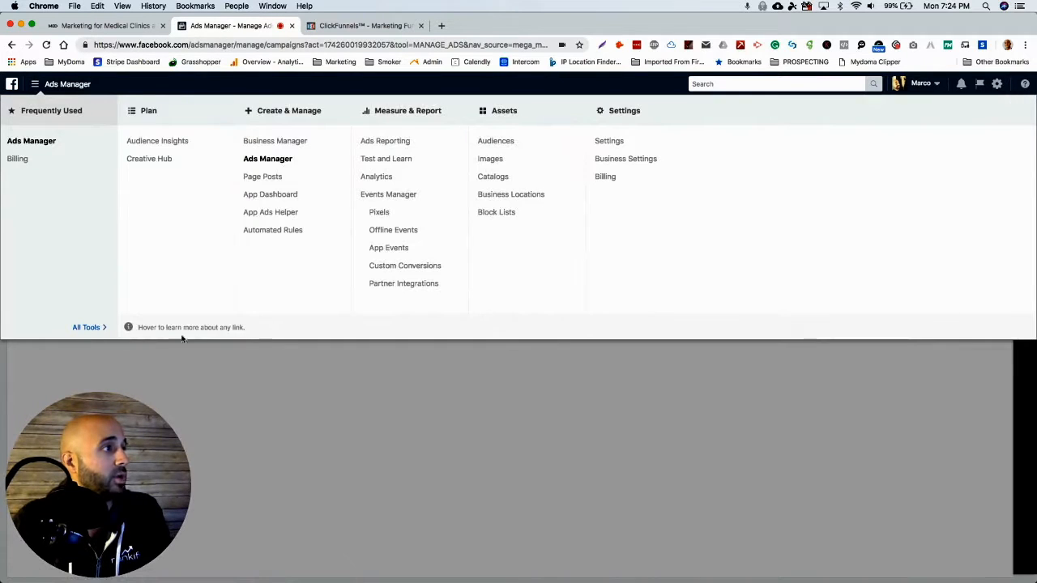
{"action": "left_click", "coordinate": [379, 214]}
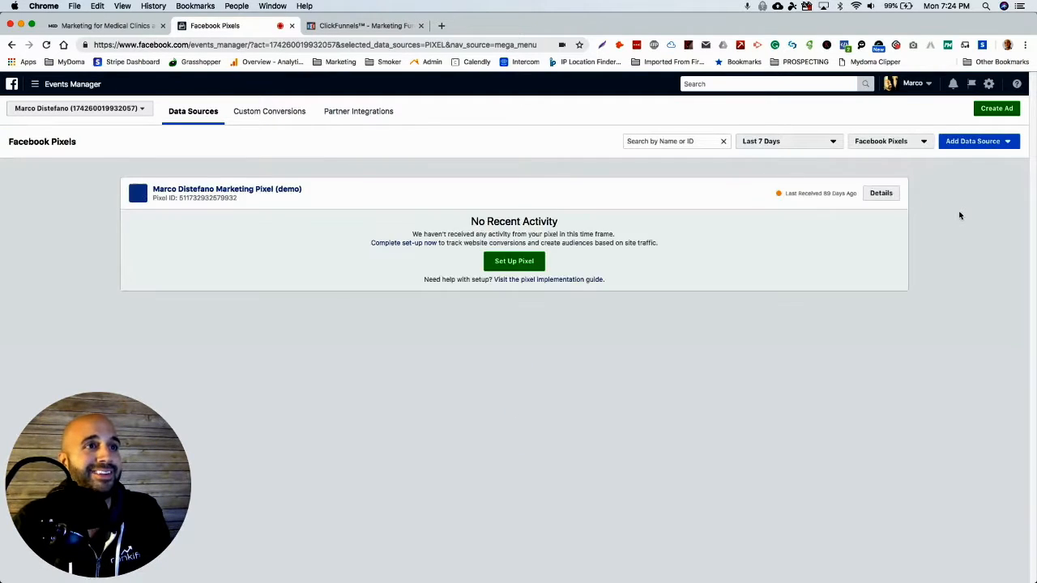
{"action": "left_click", "coordinate": [980, 142]}
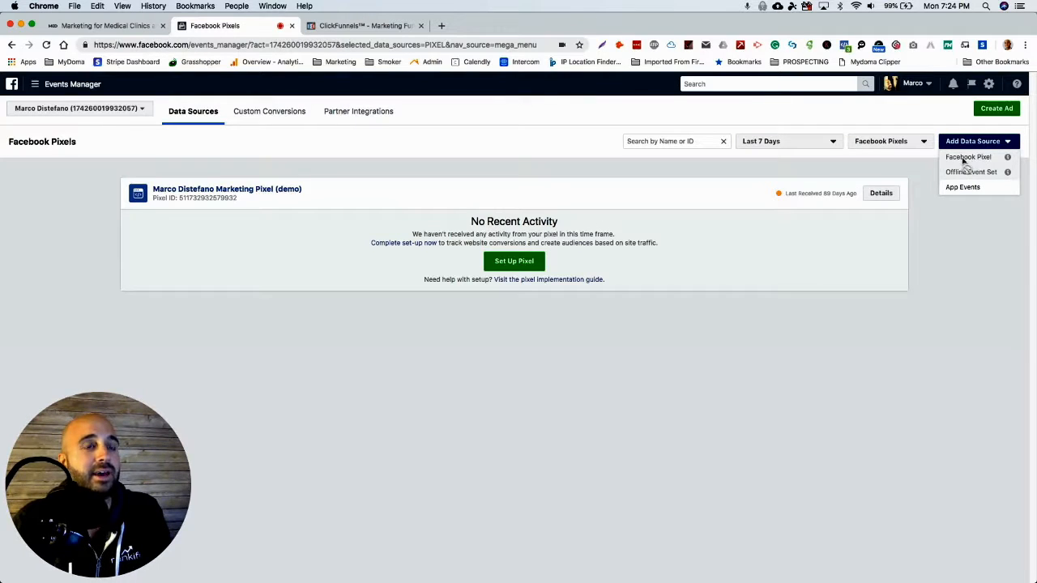
{"action": "left_click", "coordinate": [955, 237]}
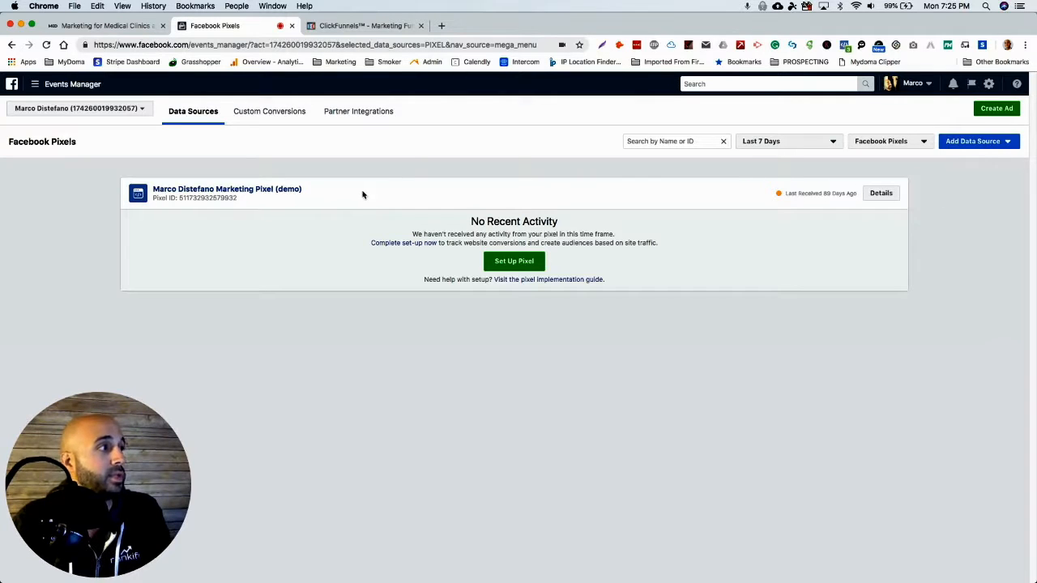
Open the existing demo pixel and rename it "Med Spa Digital Pixel (demo)".
{"action": "left_click", "coordinate": [236, 191]}
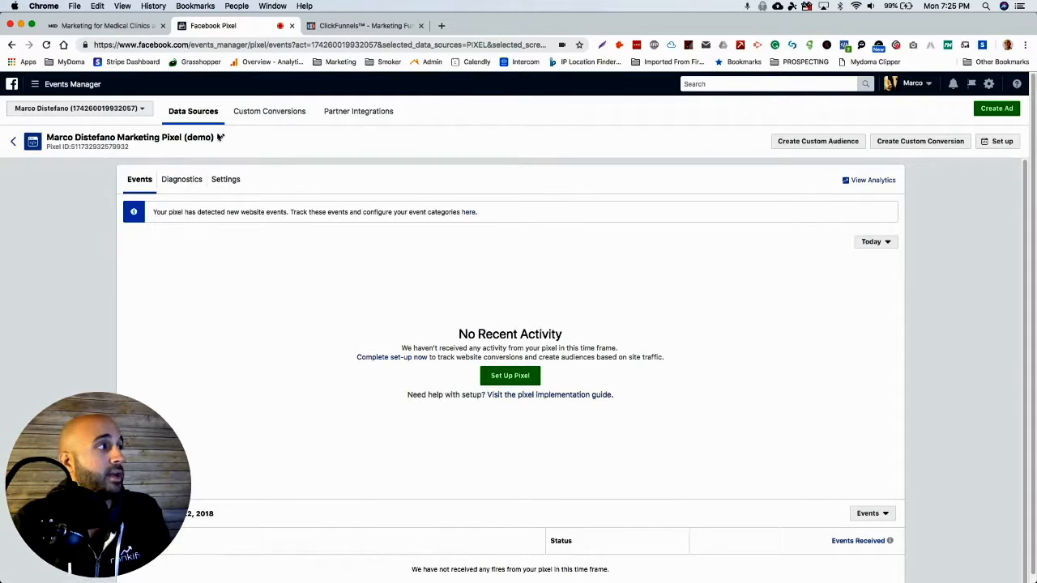
{"action": "left_click", "coordinate": [221, 139]}
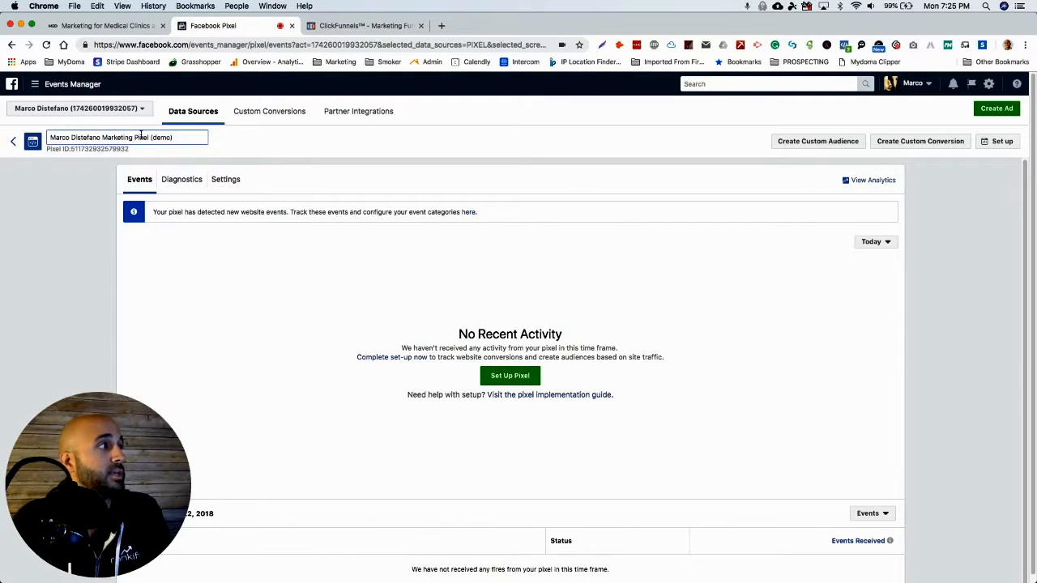
{"action": "left_click_drag", "start_coordinate": [134, 139], "coordinate": [26, 136]}
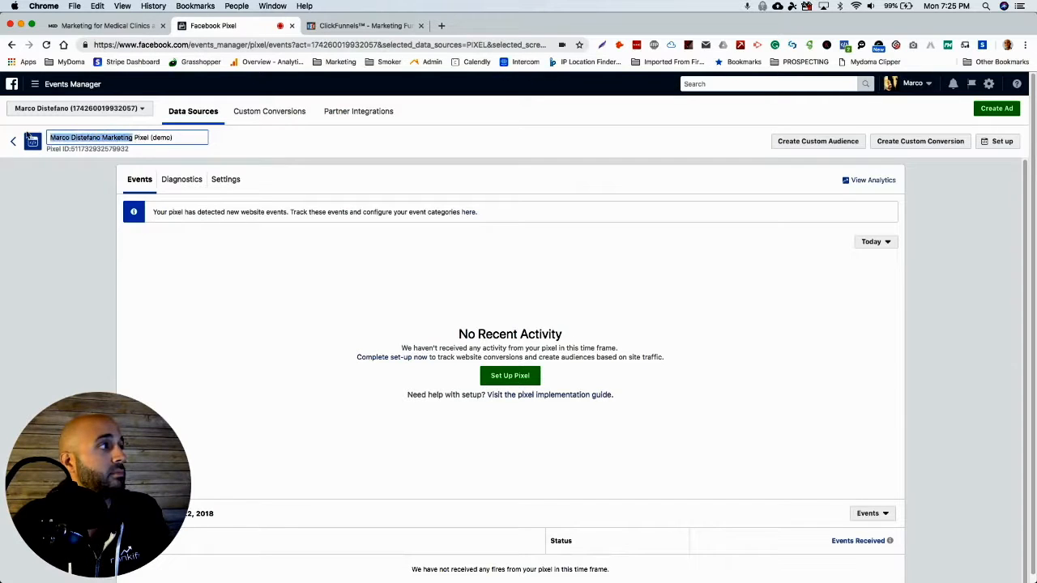
{"action": "type", "text": "MEd Spa D"}
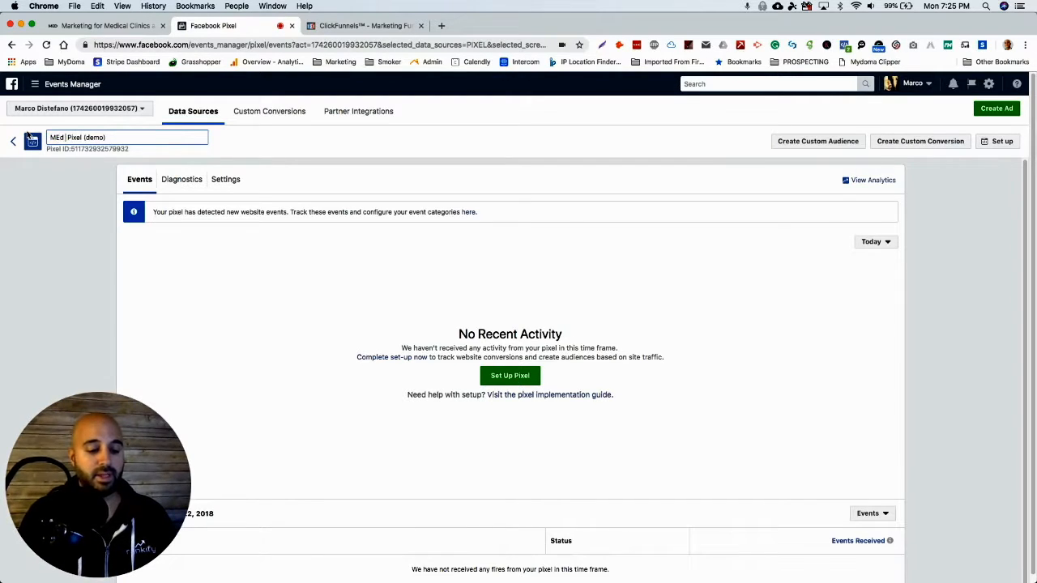
{"action": "type", "text": "igital"}
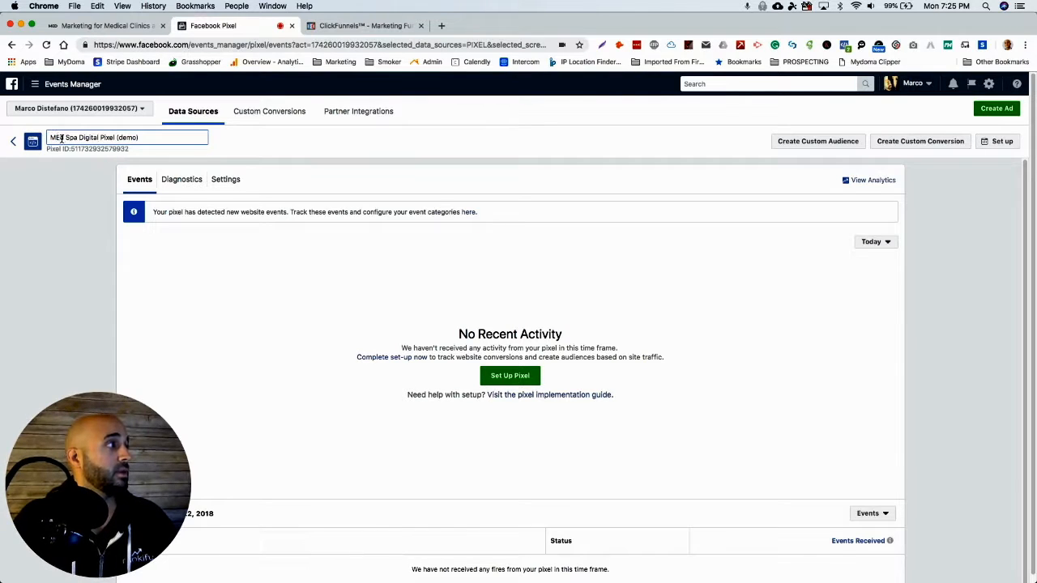
{"action": "left_click", "coordinate": [61, 137]}
{"action": "key", "text": "BackSpace"}
{"action": "type", "text": "ed"}
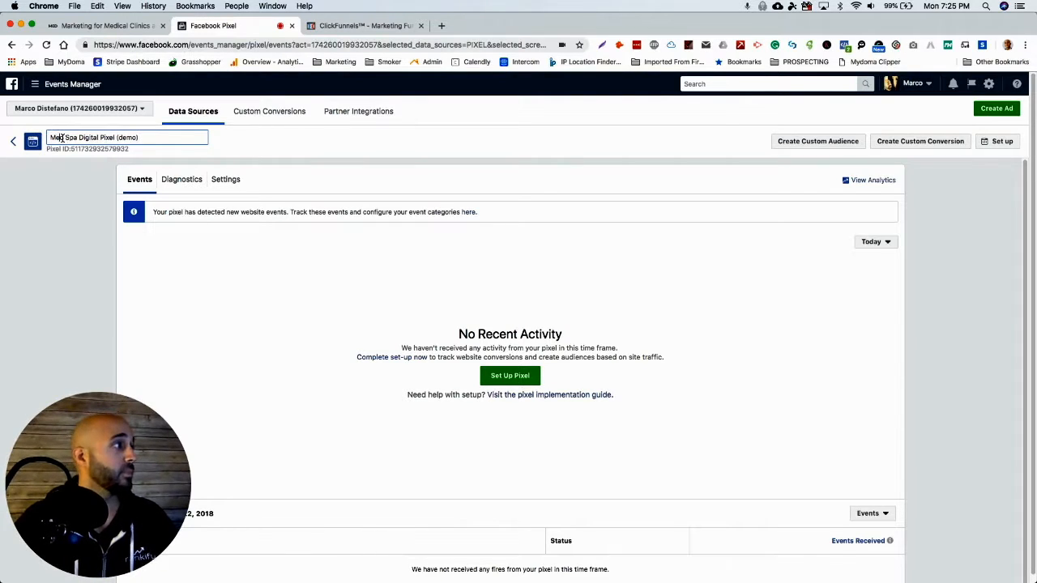
{"action": "left_click", "coordinate": [299, 243]}
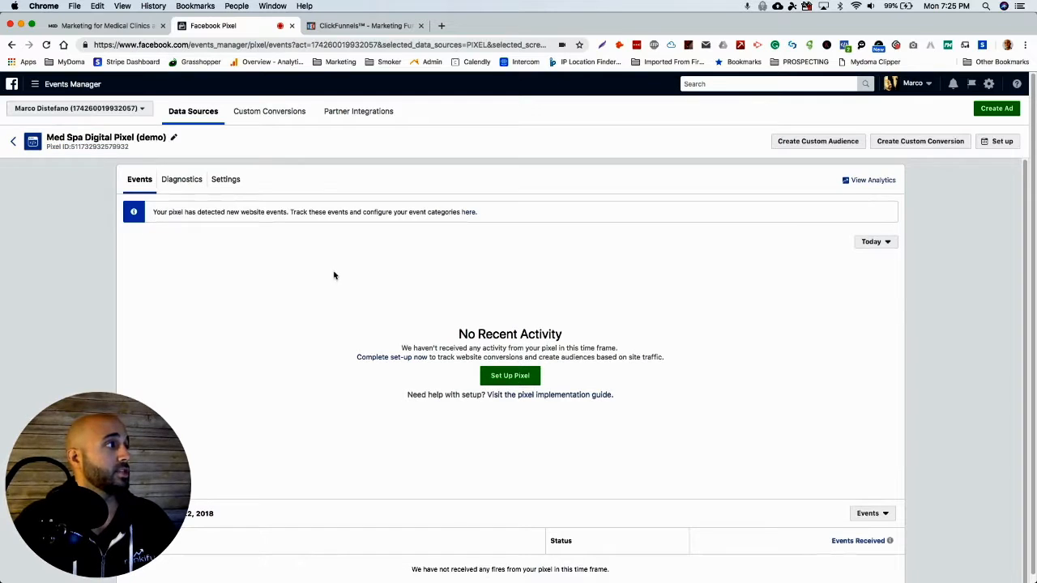
Start the pixel setup with the manual code installation method and copy the entire Facebook pixel code.
{"action": "left_click", "coordinate": [524, 376]}
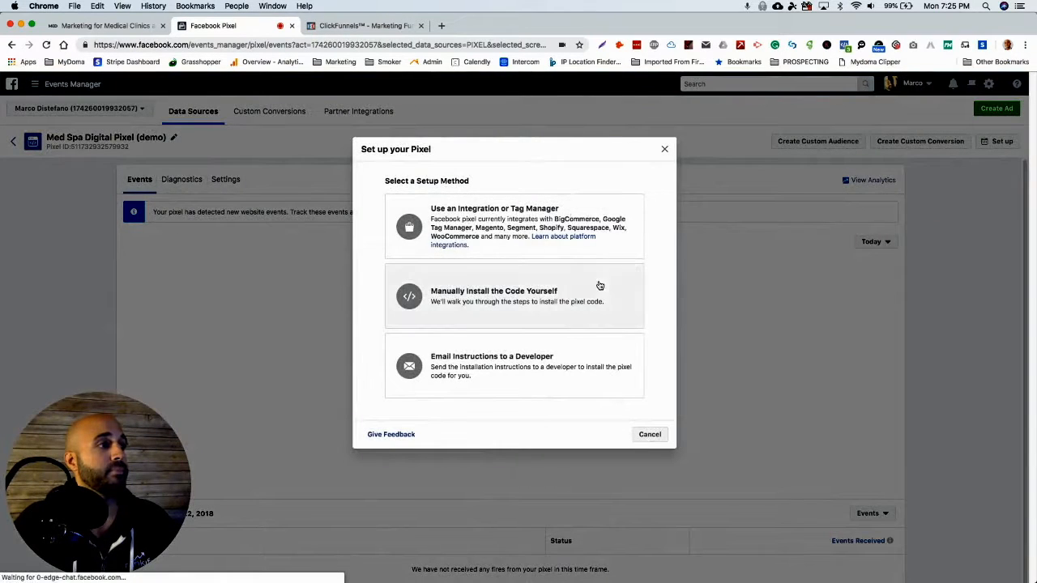
{"action": "left_click", "coordinate": [577, 288]}
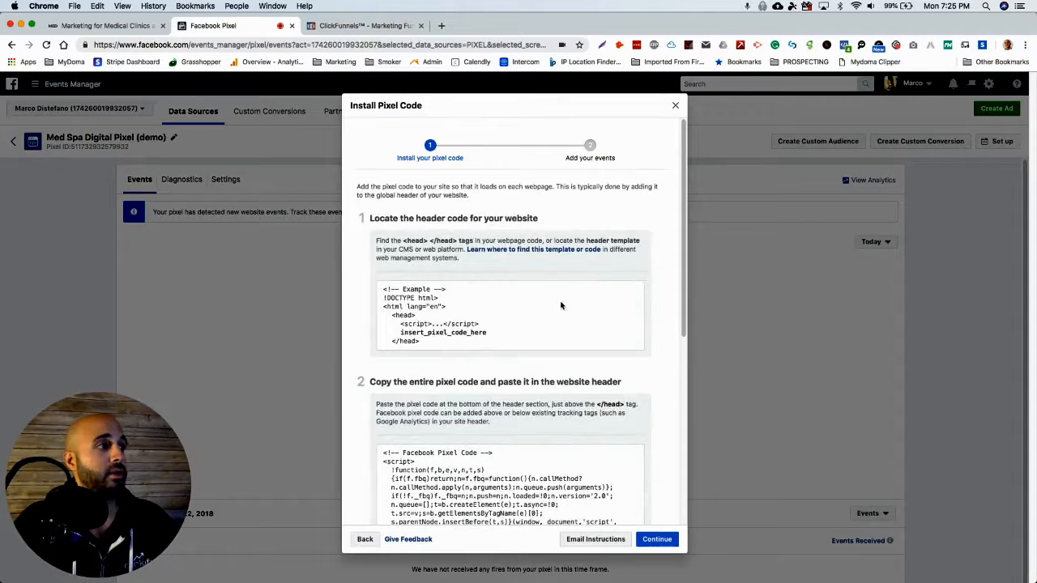
{"action": "scroll", "coordinate": [551, 379], "scroll_direction": "down", "scroll_amount": 2}
{"action": "left_click", "coordinate": [523, 434]}
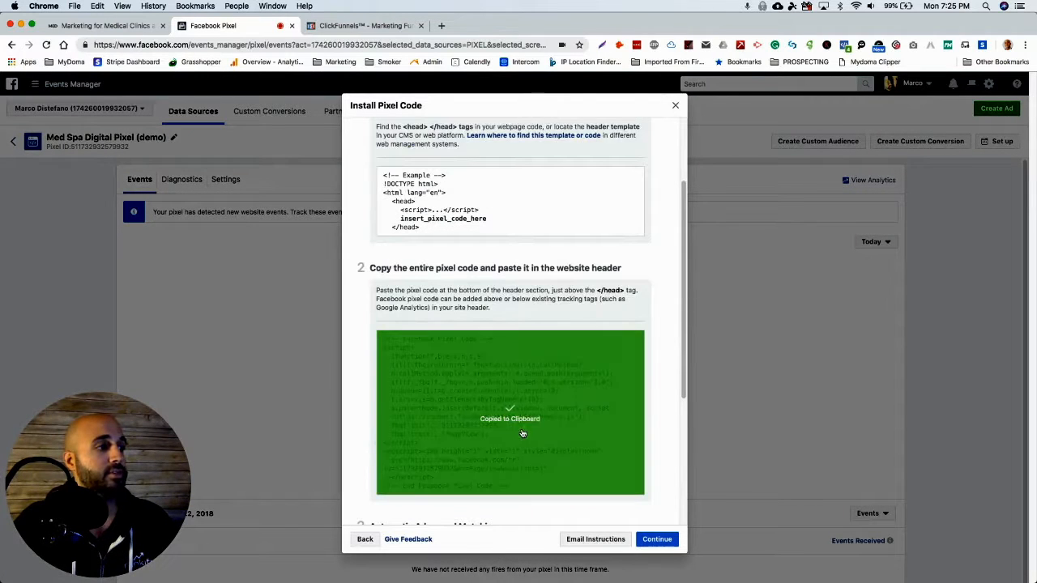
Go to the Med Spa Digital site's WordPress dashboard and open the Insert Headers and Footers settings.
{"action": "left_click", "coordinate": [124, 27]}
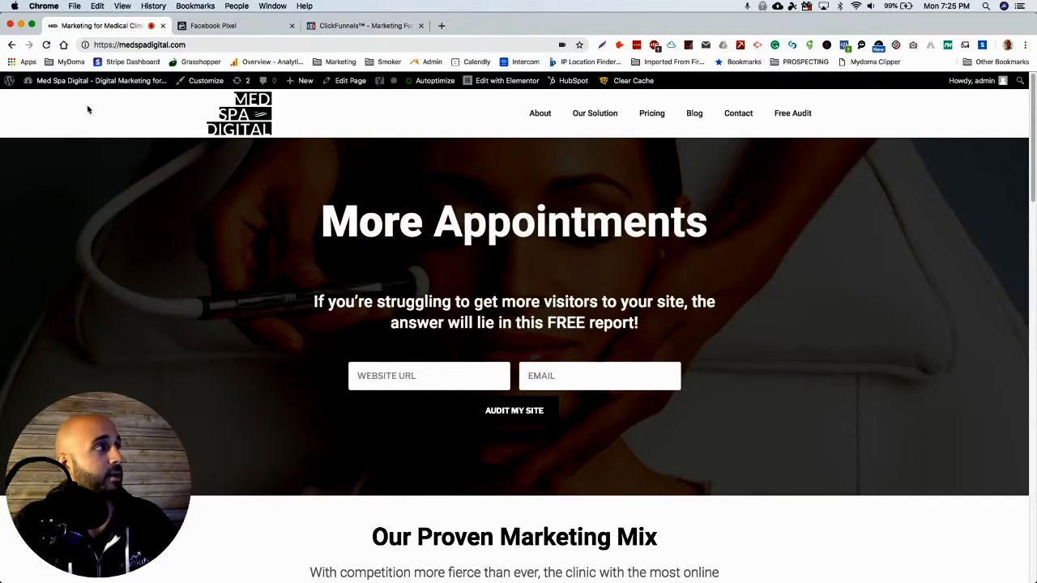
{"action": "mouse_move", "coordinate": [101, 87]}
{"action": "left_click", "coordinate": [42, 99]}
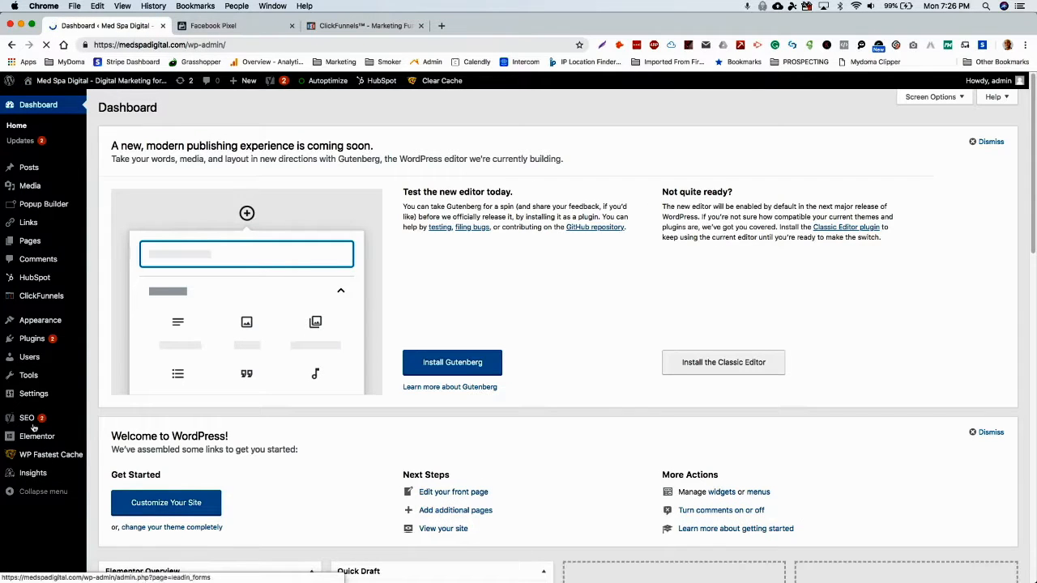
{"action": "mouse_move", "coordinate": [30, 399]}
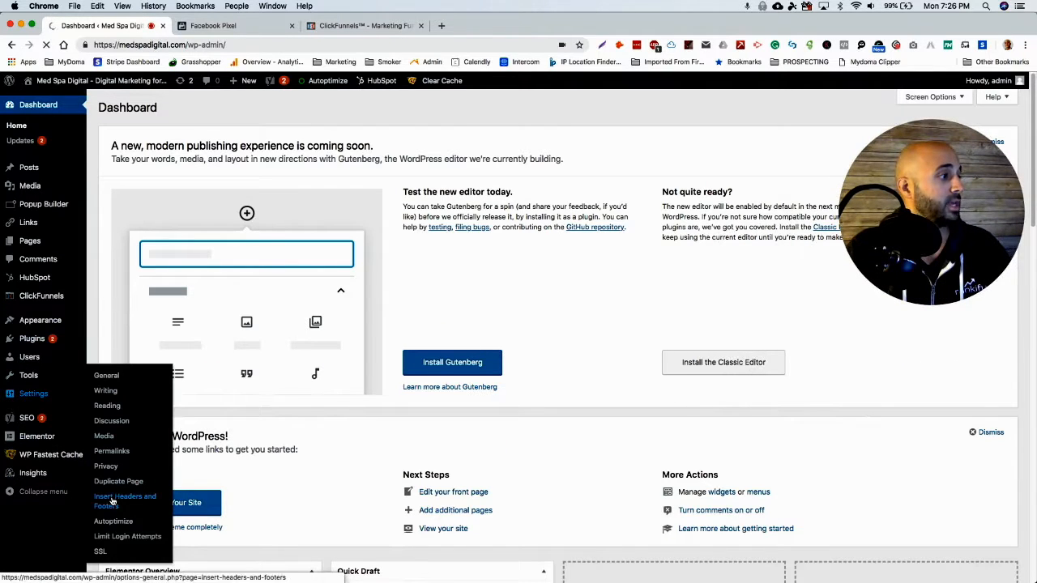
{"action": "left_click", "coordinate": [147, 508]}
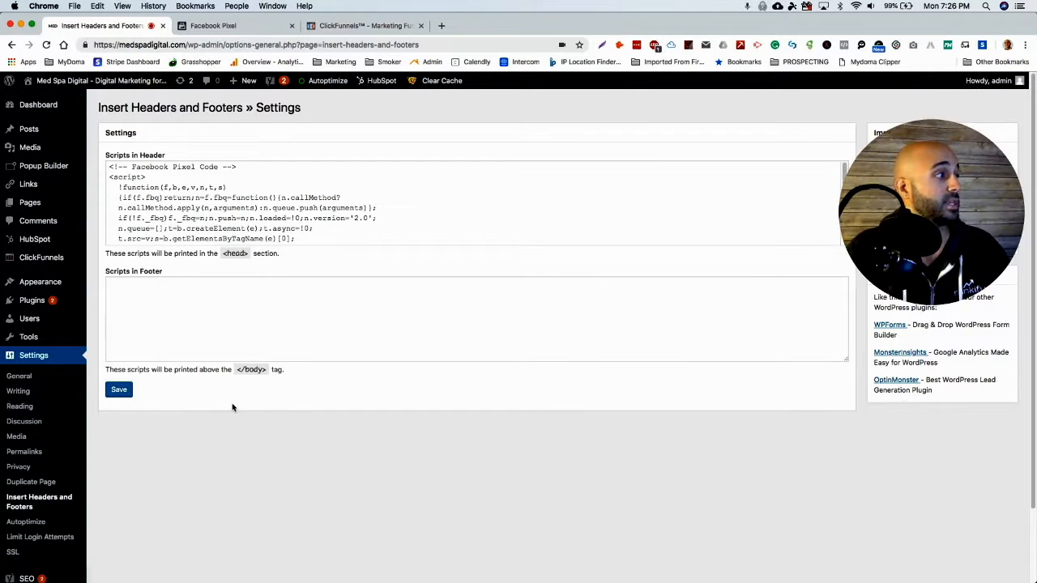
Paste the copied pixel code below the existing Facebook pixel code in the header scripts and save the settings.
{"action": "mouse_move", "coordinate": [84, 306]}
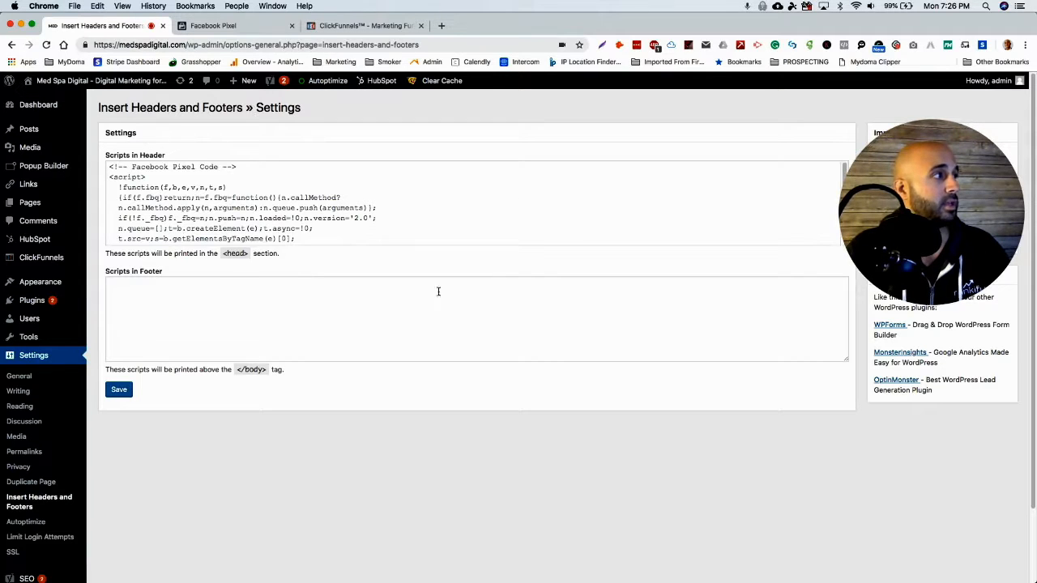
{"action": "scroll", "coordinate": [294, 203], "scroll_direction": "down", "scroll_amount": 5}
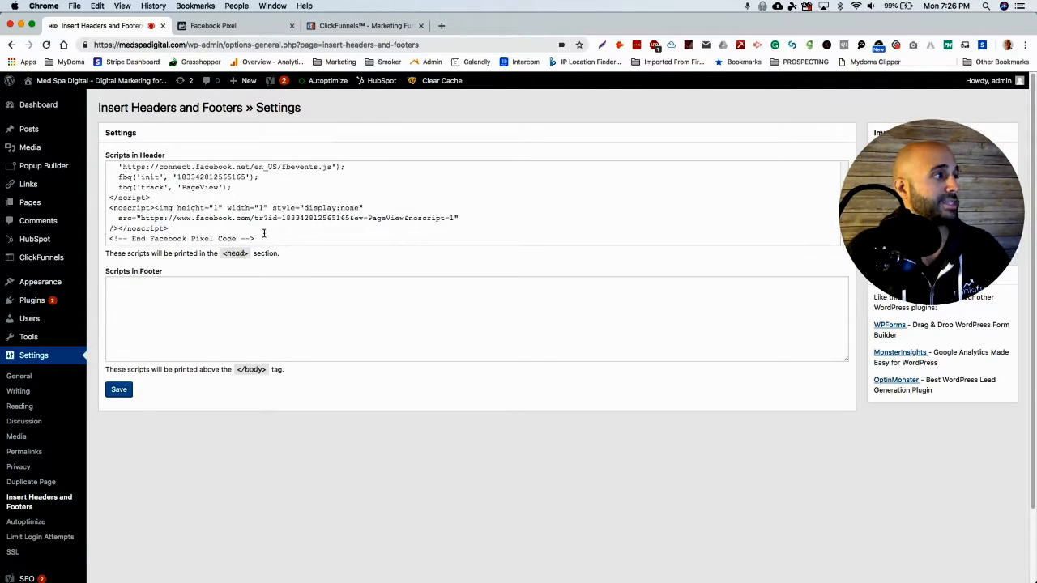
{"action": "left_click", "coordinate": [314, 234]}
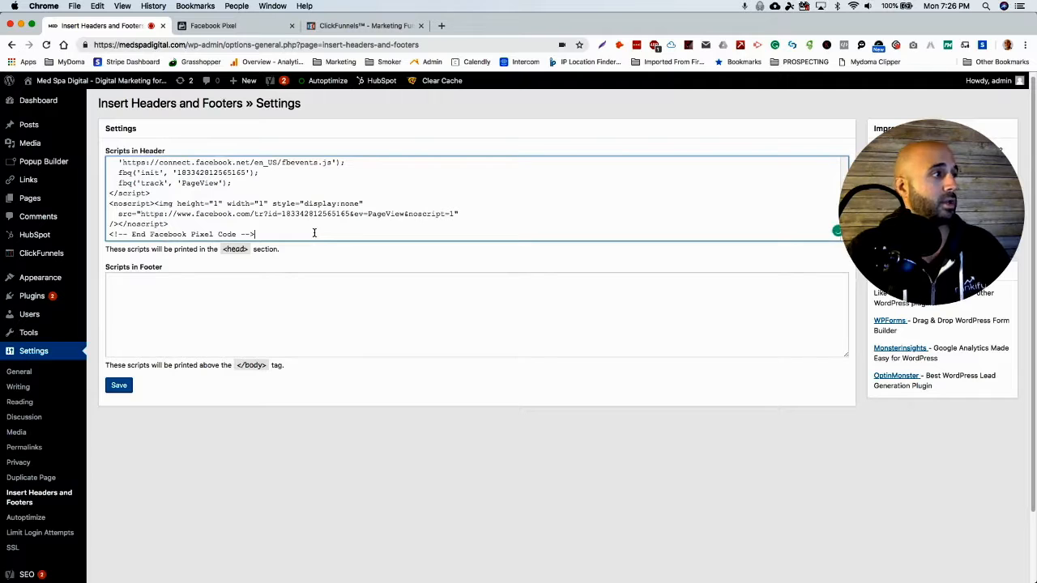
{"action": "key", "text": "Return"}
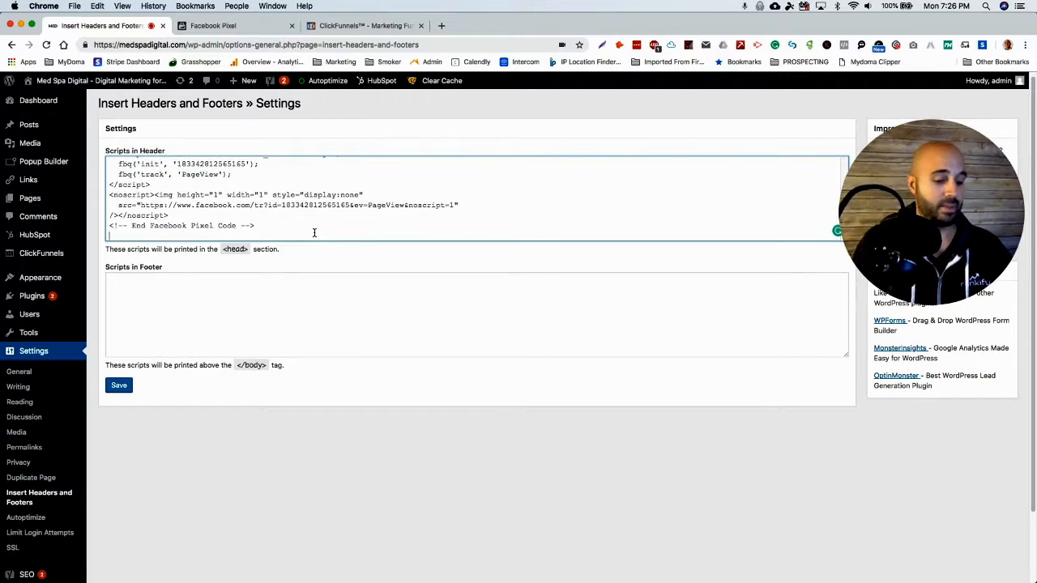
{"action": "key", "text": "BackSpace"}
{"action": "left_click", "coordinate": [120, 385]}
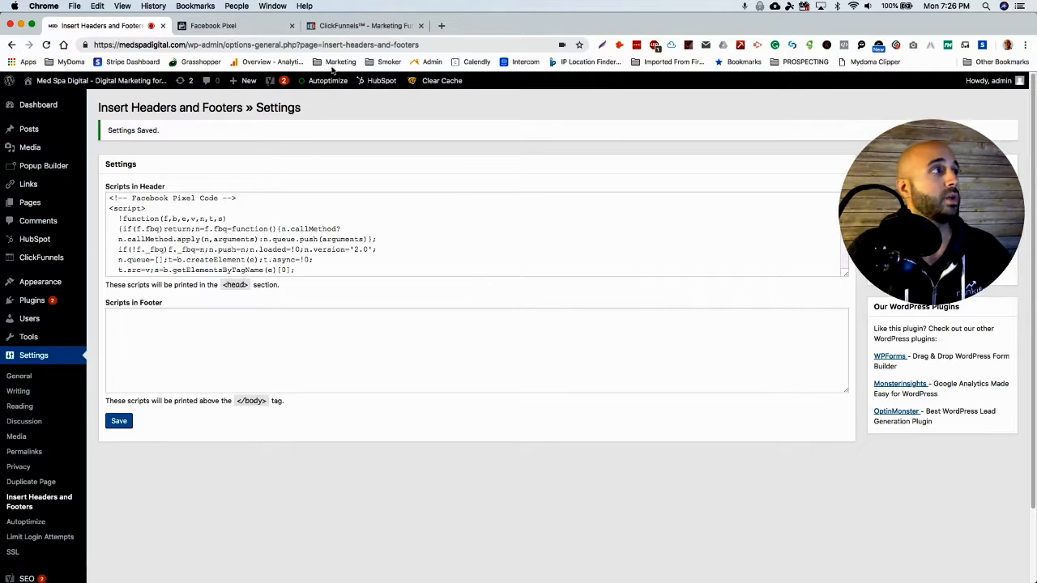
Load the medspadigital.com homepage and check which pixels fire on it with Facebook Pixel Helper.
{"action": "left_click_drag", "start_coordinate": [419, 45], "coordinate": [186, 46]}
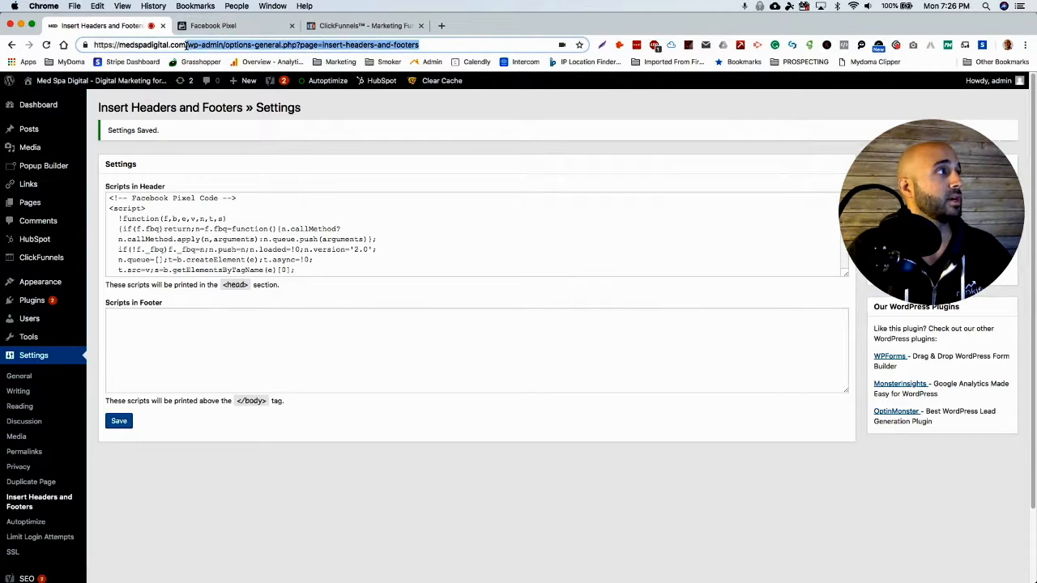
{"action": "key", "text": "BackSpace"}
{"action": "key", "text": "Return"}
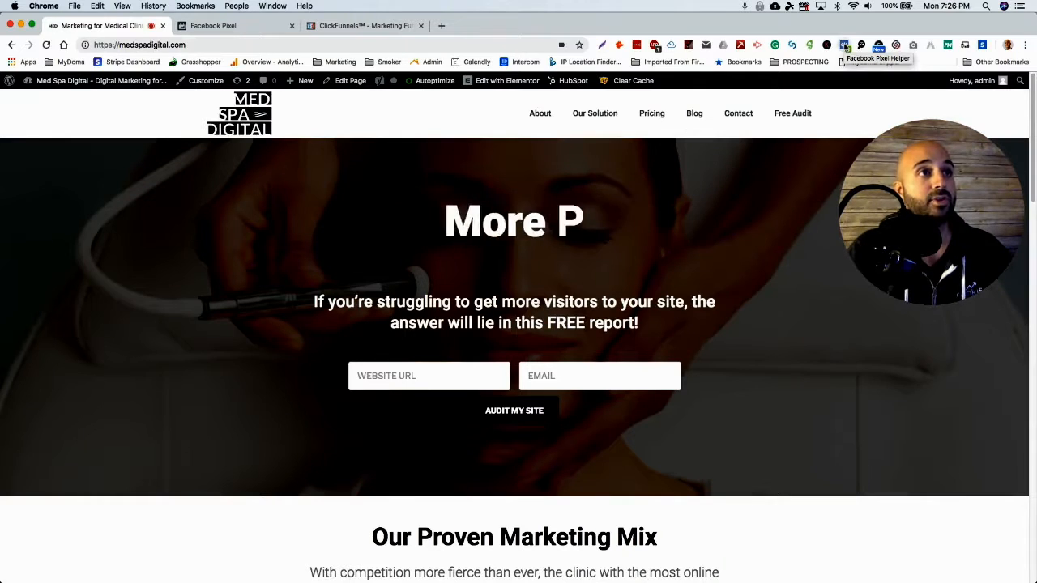
{"action": "left_click", "coordinate": [844, 46]}
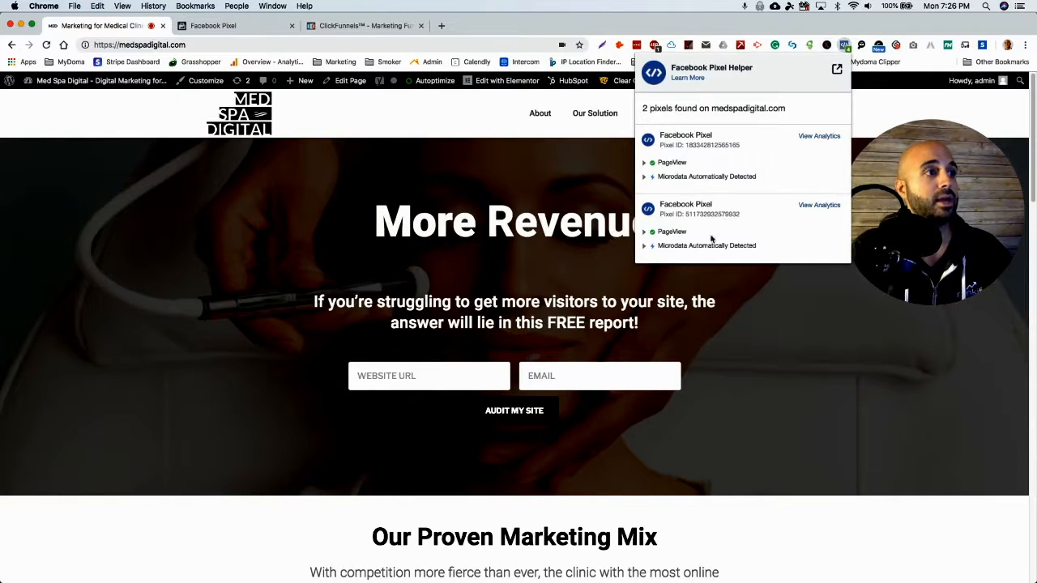
{"action": "left_click", "coordinate": [452, 166]}
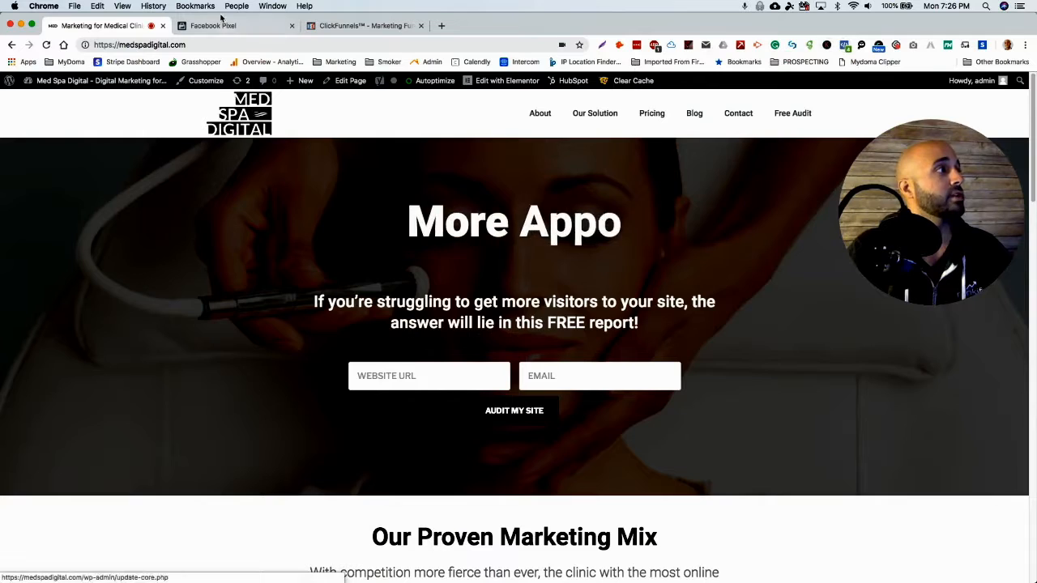
Return to the Facebook pixel's installation dialog and complete its remaining steps.
{"action": "left_click", "coordinate": [220, 21]}
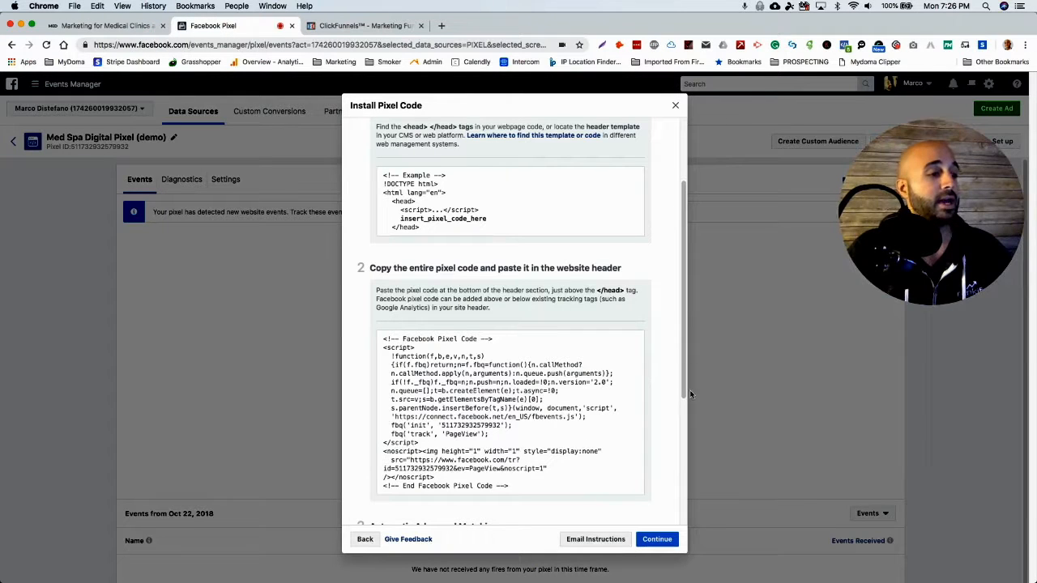
{"action": "left_click", "coordinate": [657, 539]}
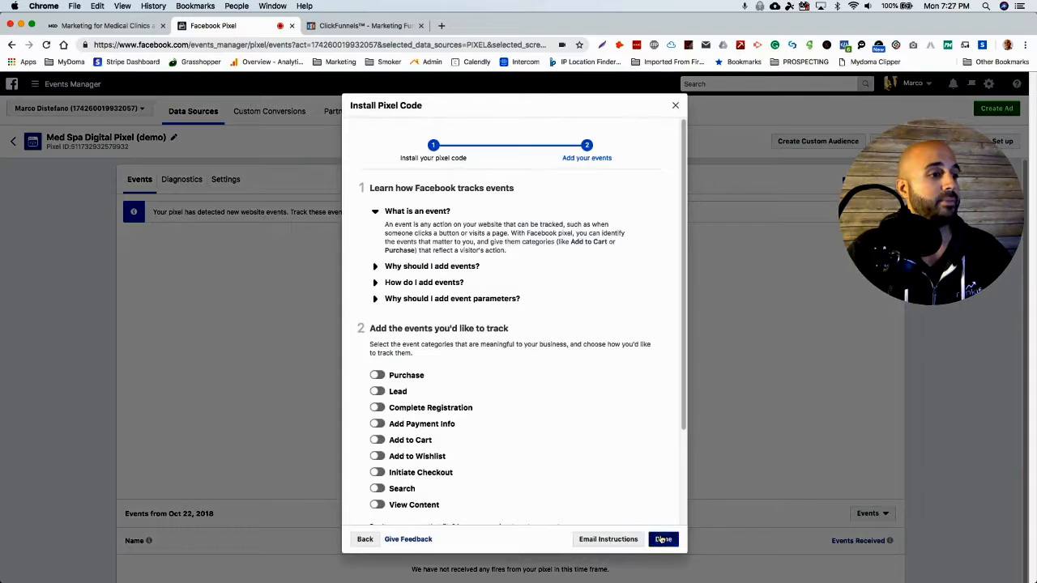
{"action": "left_click", "coordinate": [659, 538]}
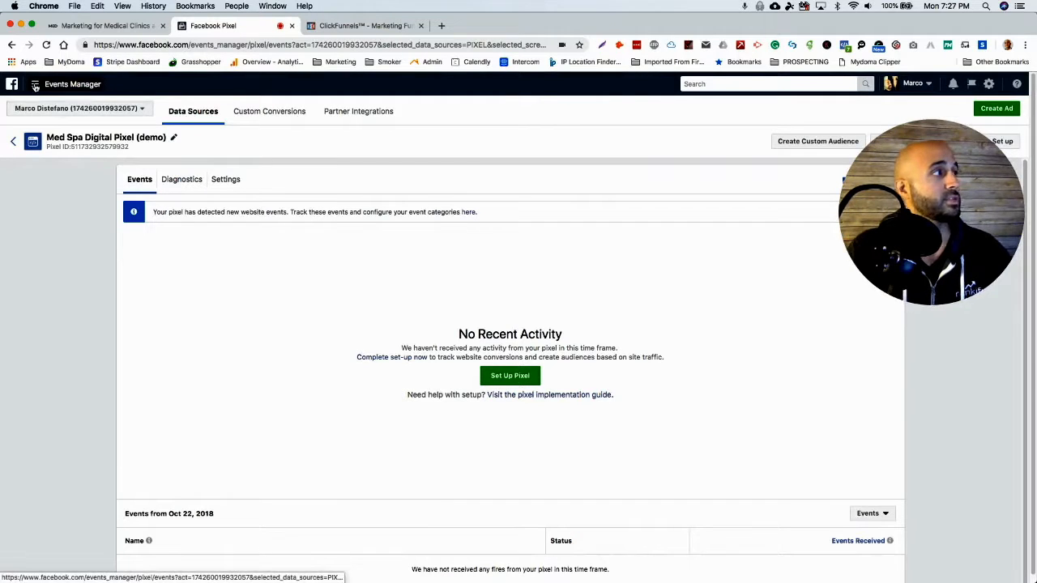
Open the Audiences page from the full list of Facebook advertising tools.
{"action": "mouse_move", "coordinate": [35, 87]}
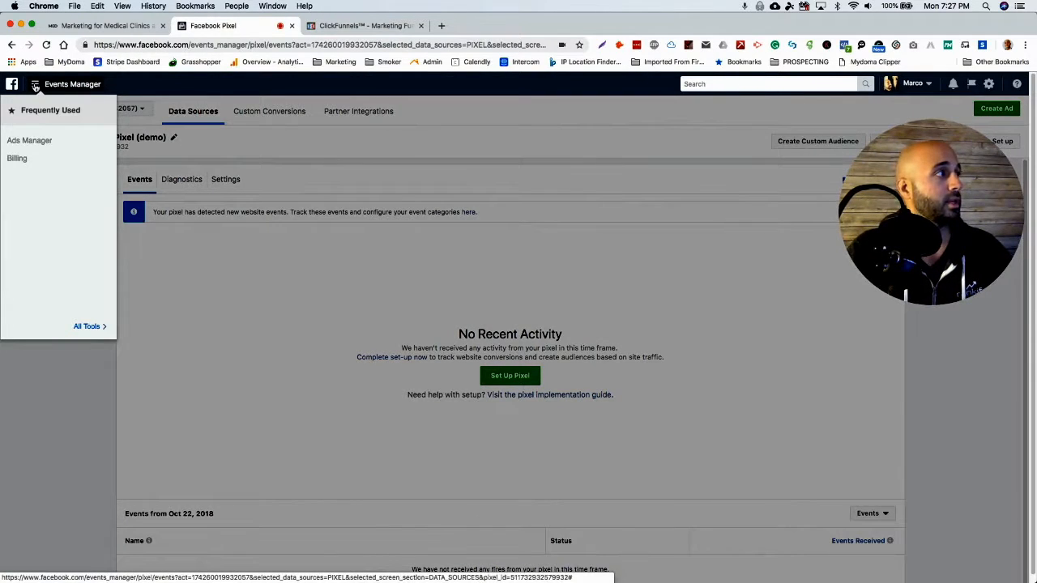
{"action": "left_click", "coordinate": [89, 326]}
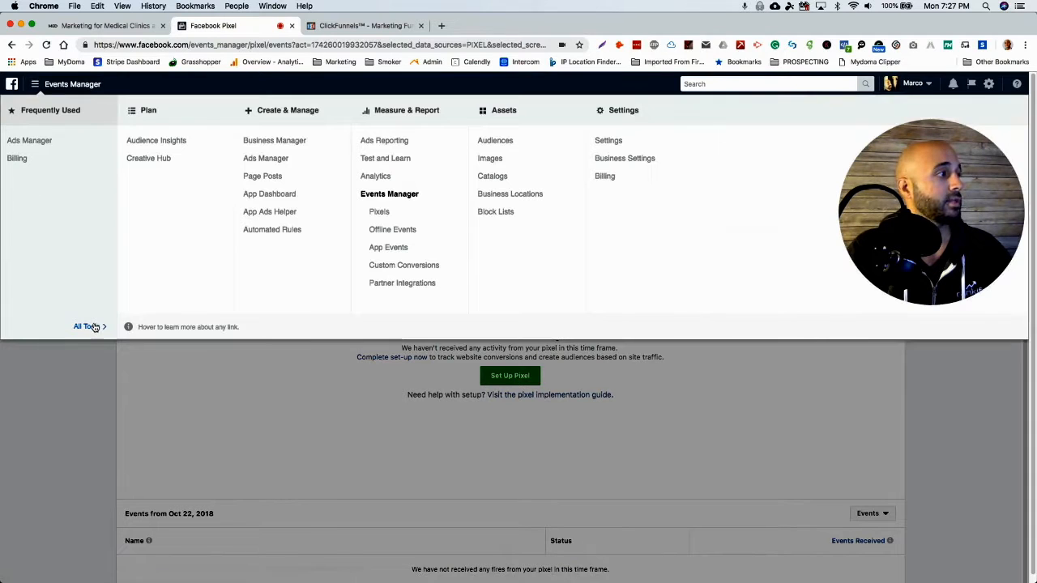
{"action": "left_click", "coordinate": [490, 141]}
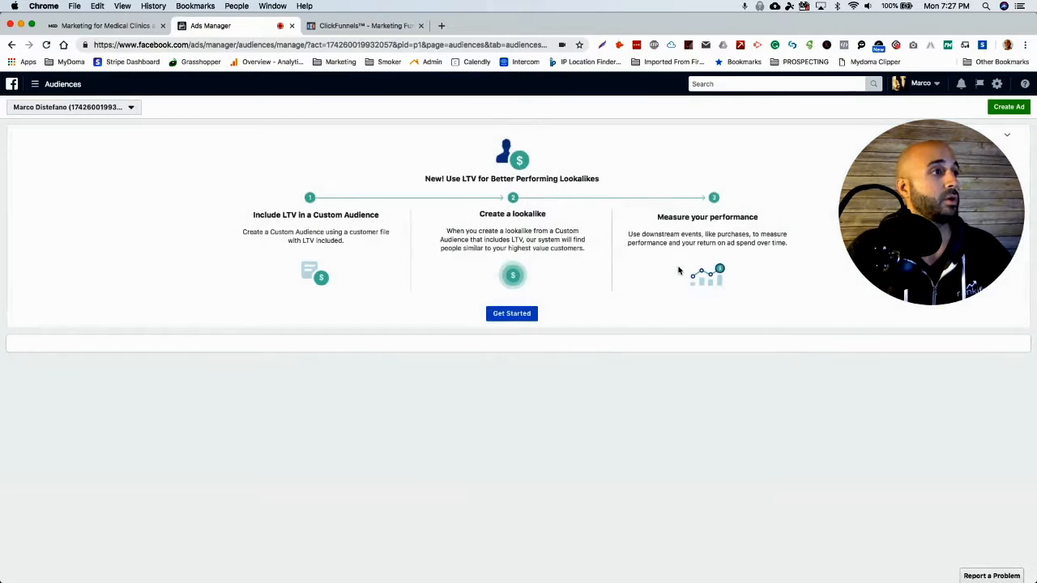
{"action": "left_click_drag", "start_coordinate": [891, 209], "coordinate": [110, 458]}
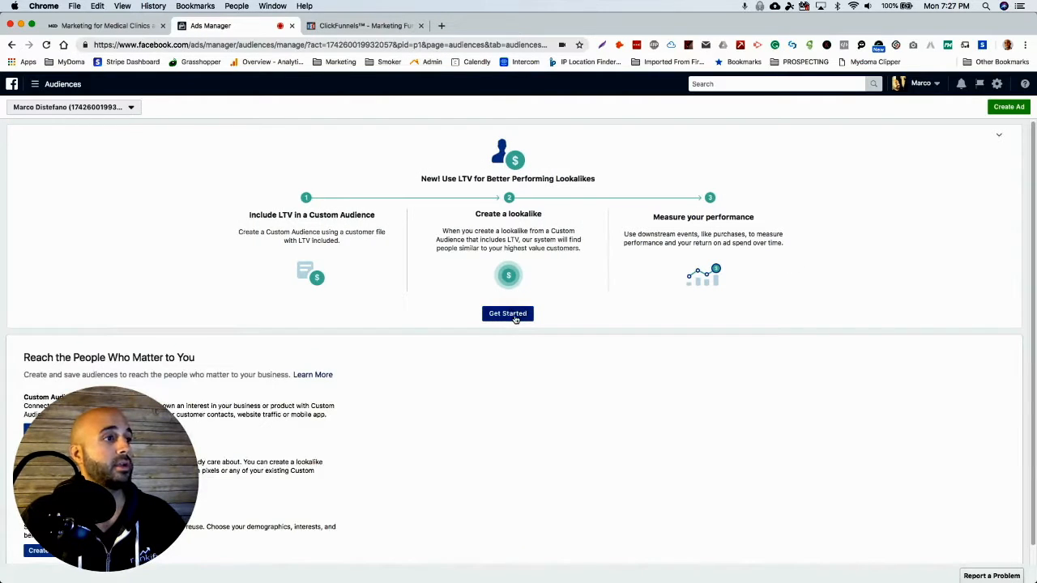
Start creating a custom audience based on website traffic.
{"action": "scroll", "coordinate": [570, 348], "scroll_direction": "down", "scroll_amount": 1}
{"action": "left_click_drag", "start_coordinate": [141, 470], "coordinate": [758, 455]}
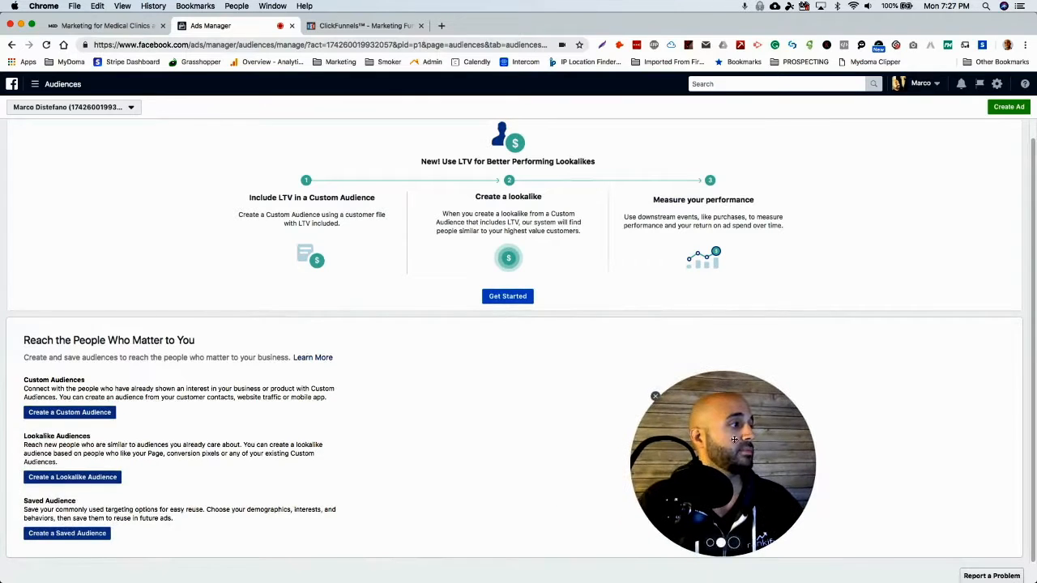
{"action": "left_click", "coordinate": [67, 414]}
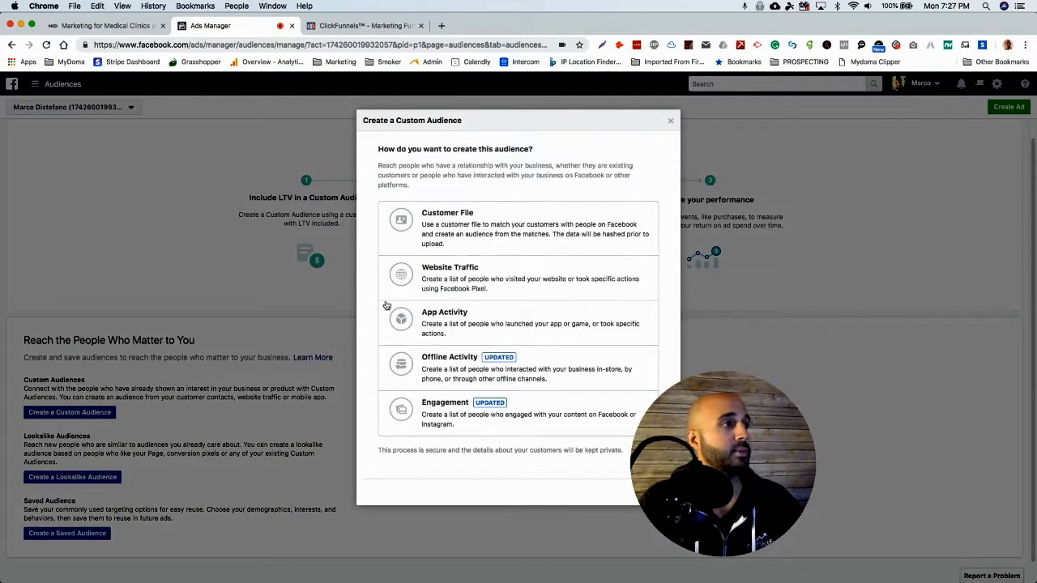
{"action": "left_click", "coordinate": [482, 278]}
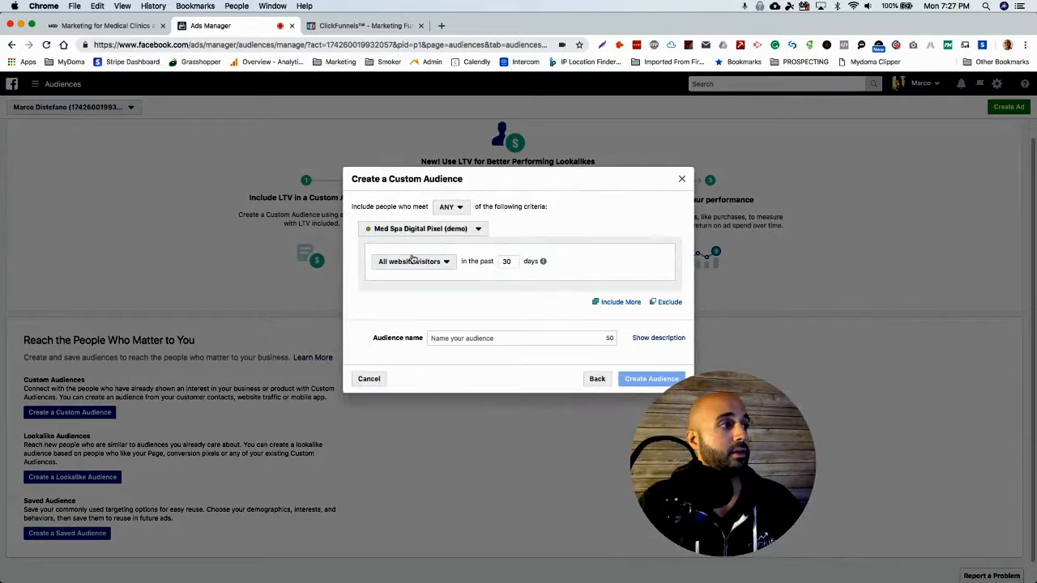
Review the pixel and visitor criteria options, keeping Med Spa Digital Pixel (demo) and all website visitors in the past 30 days.
{"action": "left_click", "coordinate": [448, 231]}
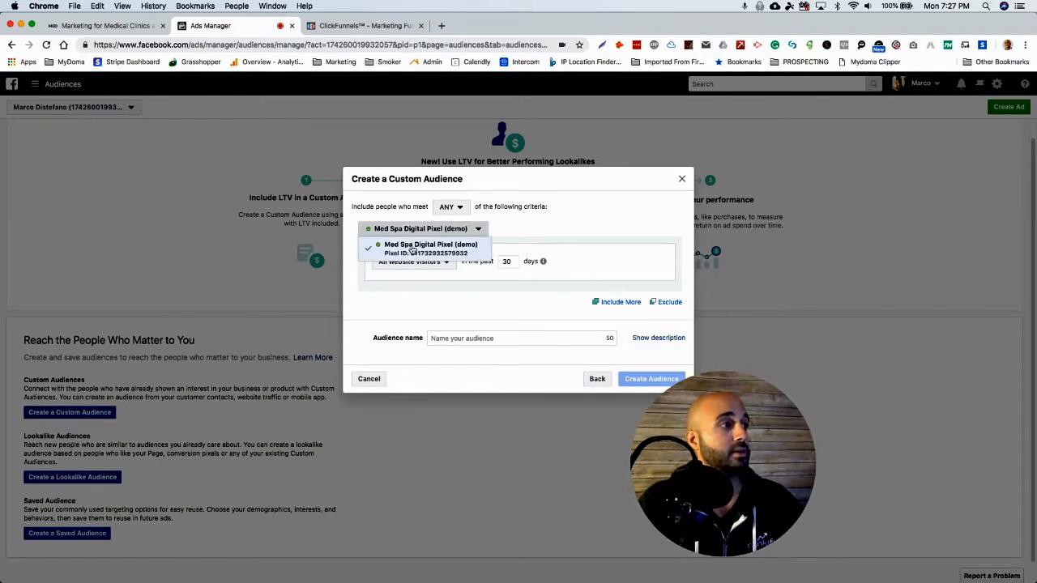
{"action": "left_click", "coordinate": [555, 226]}
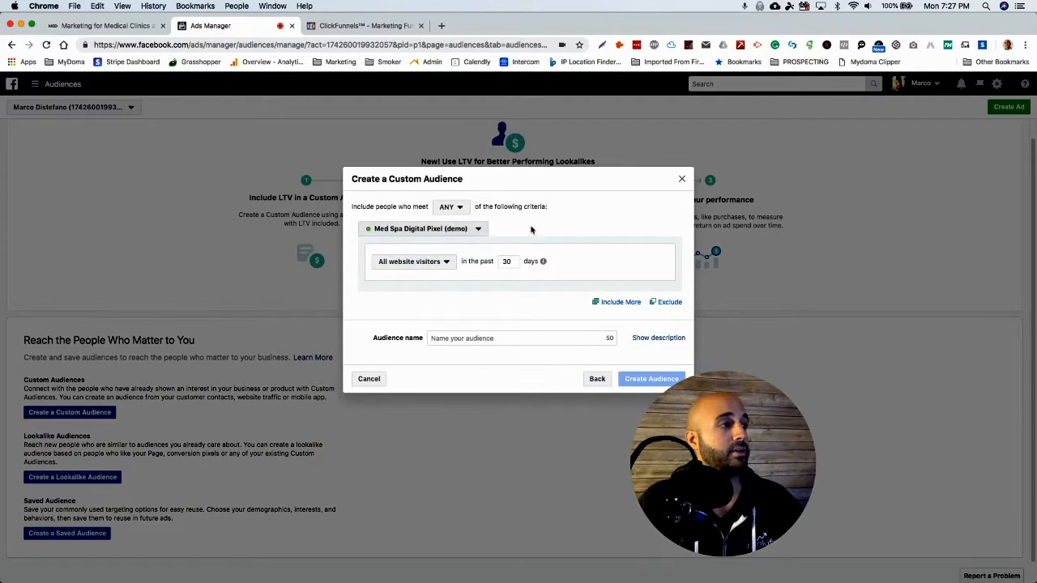
{"action": "left_click", "coordinate": [414, 267]}
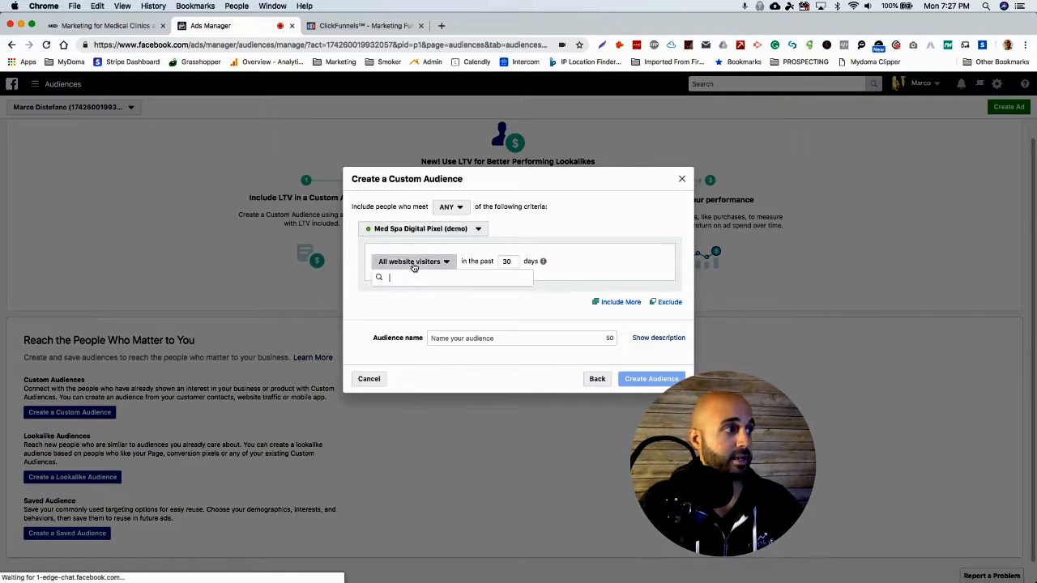
{"action": "left_click", "coordinate": [560, 242]}
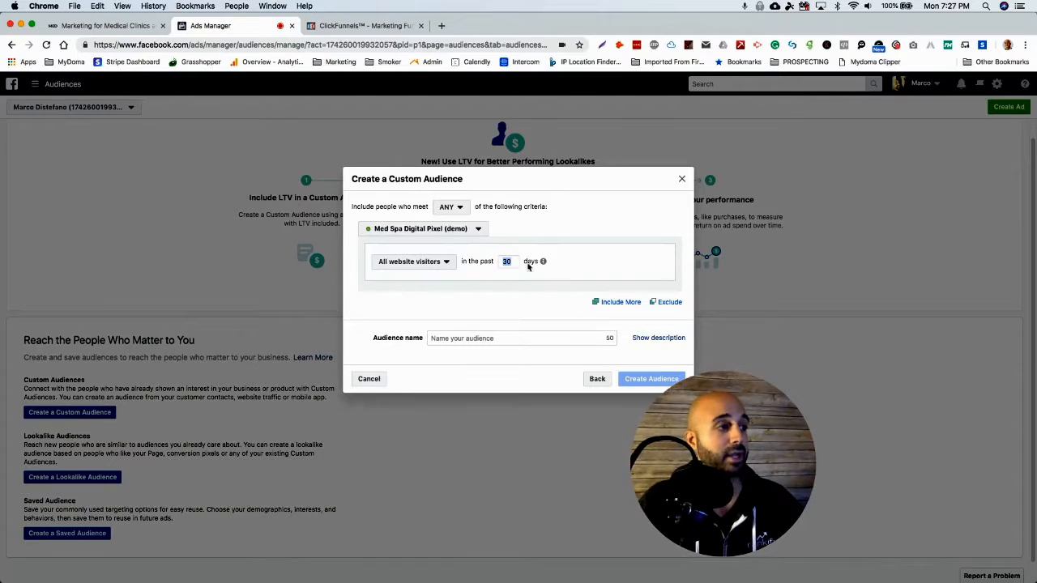
Name the audience "Med Spa Digital Site Visitors - 30 days", create it and finish the custom audience dialog.
{"action": "left_click", "coordinate": [486, 341]}
{"action": "type", "text": "Med"}
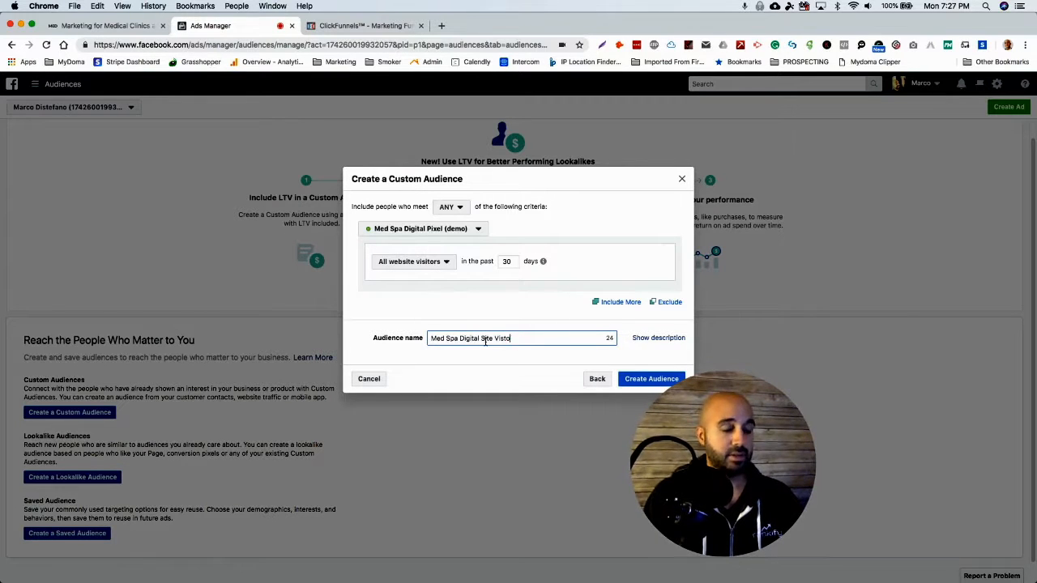
{"action": "type", "text": "Spa Digital Site Visit"}
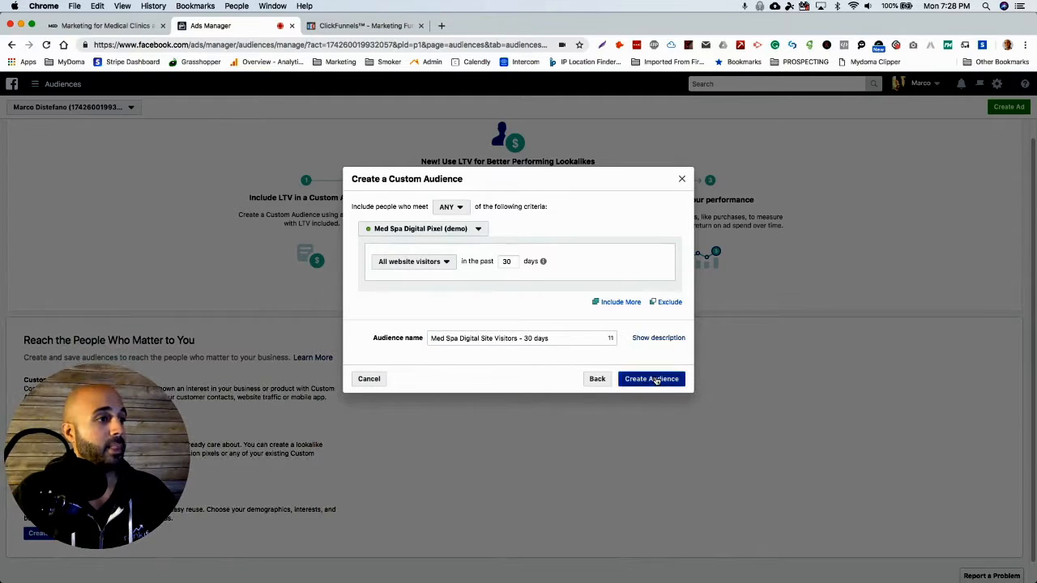
{"action": "left_click", "coordinate": [655, 380]}
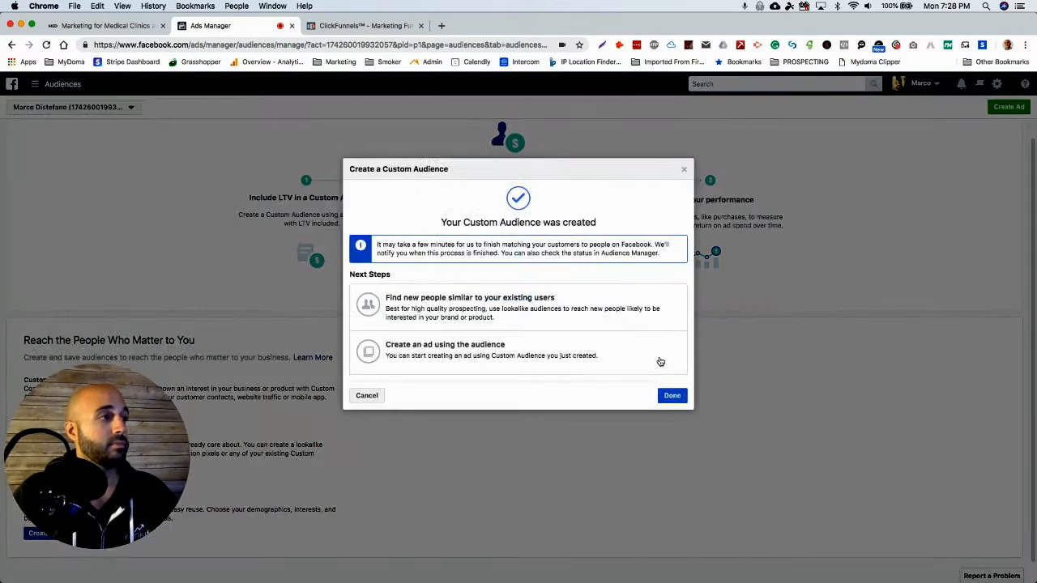
{"action": "left_click", "coordinate": [670, 395]}
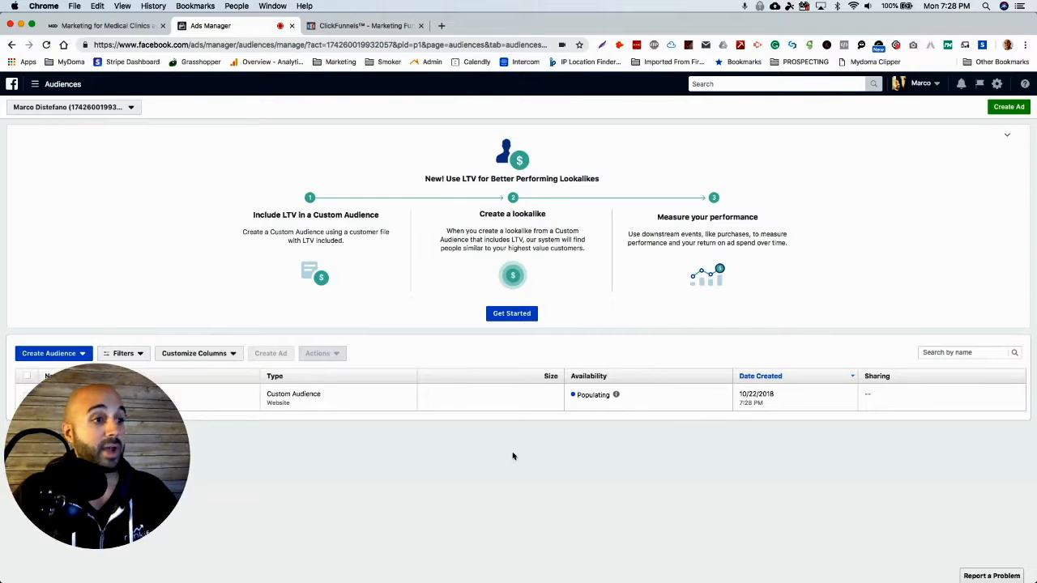
Open the Ads Manager campaign list for the ad account, glancing at the medspadigital.com homepage while it loads.
{"action": "mouse_move", "coordinate": [627, 396]}
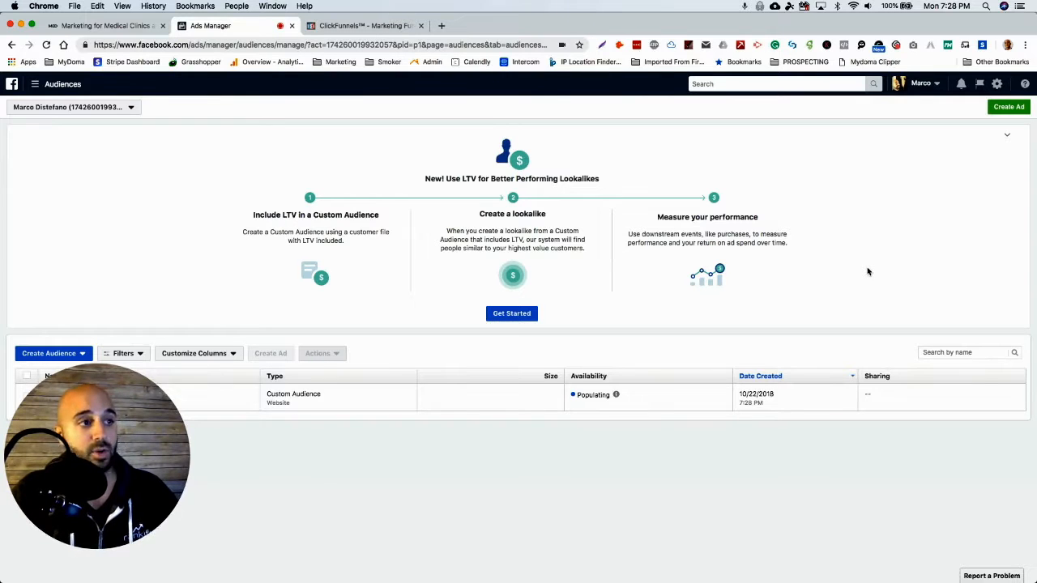
{"action": "left_click", "coordinate": [34, 84]}
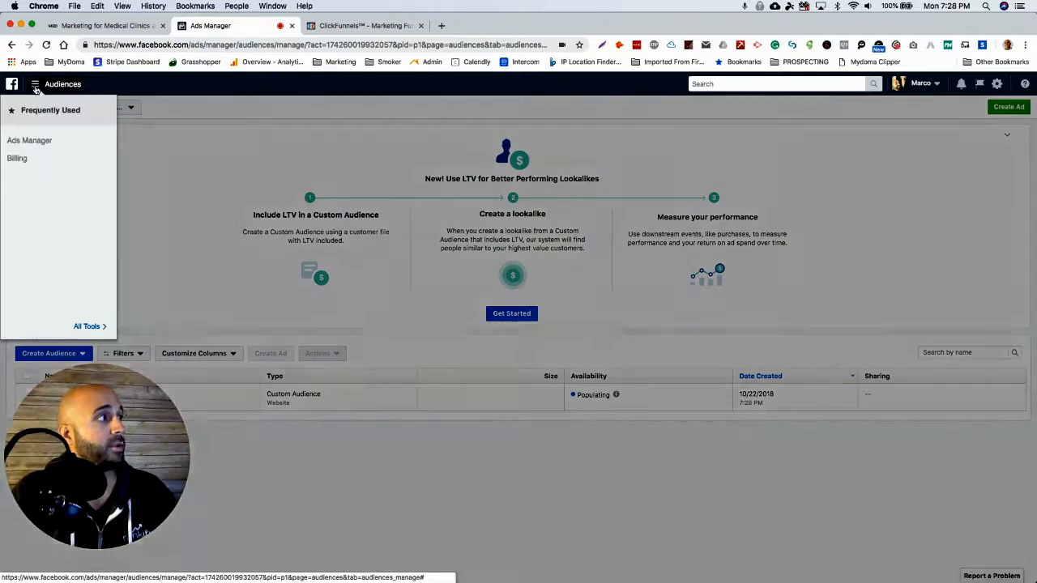
{"action": "left_click", "coordinate": [30, 141]}
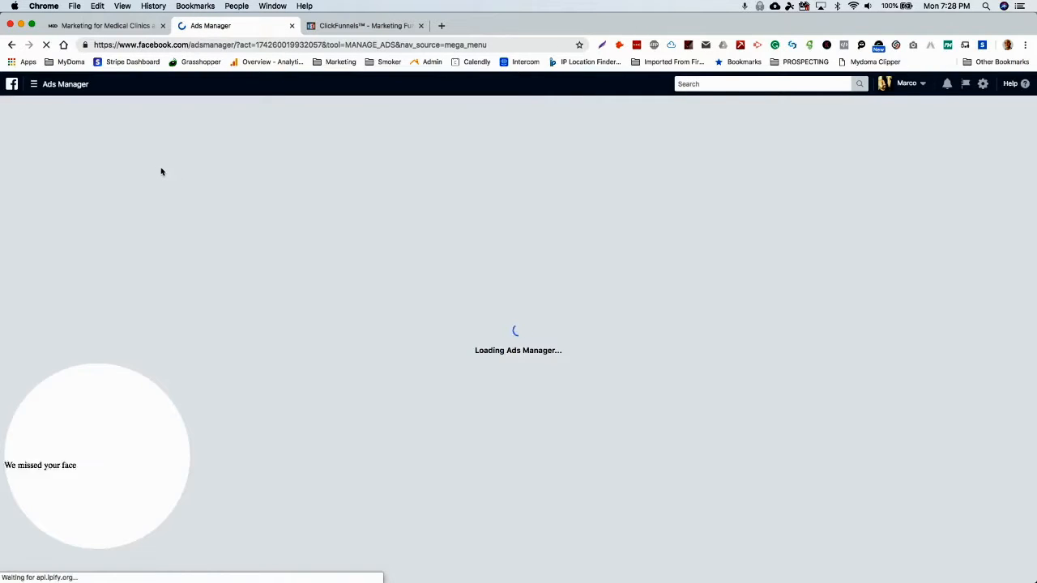
{"action": "key", "text": "ctrl+shift+Tab"}
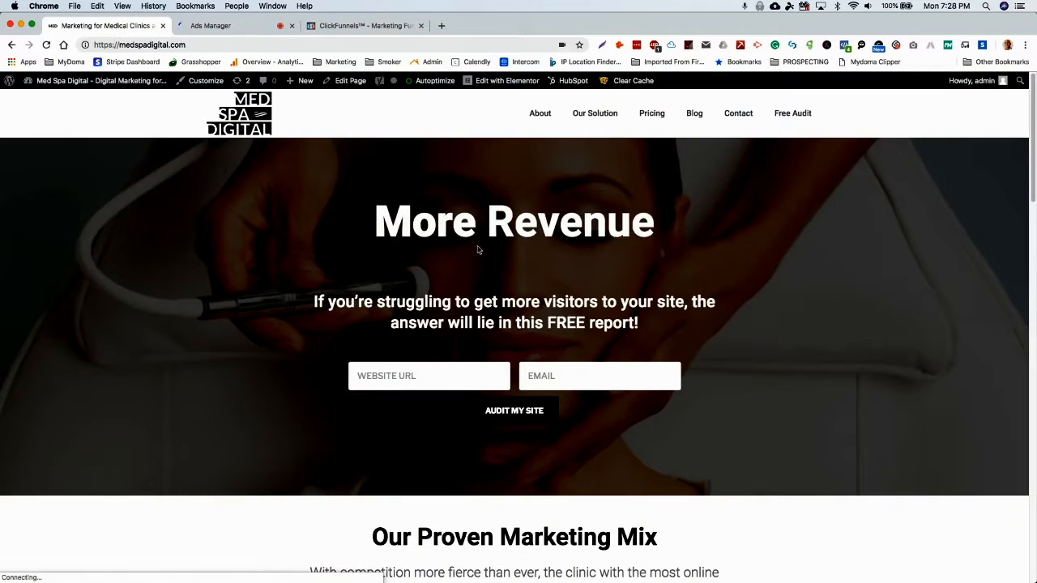
{"action": "left_click", "coordinate": [223, 25]}
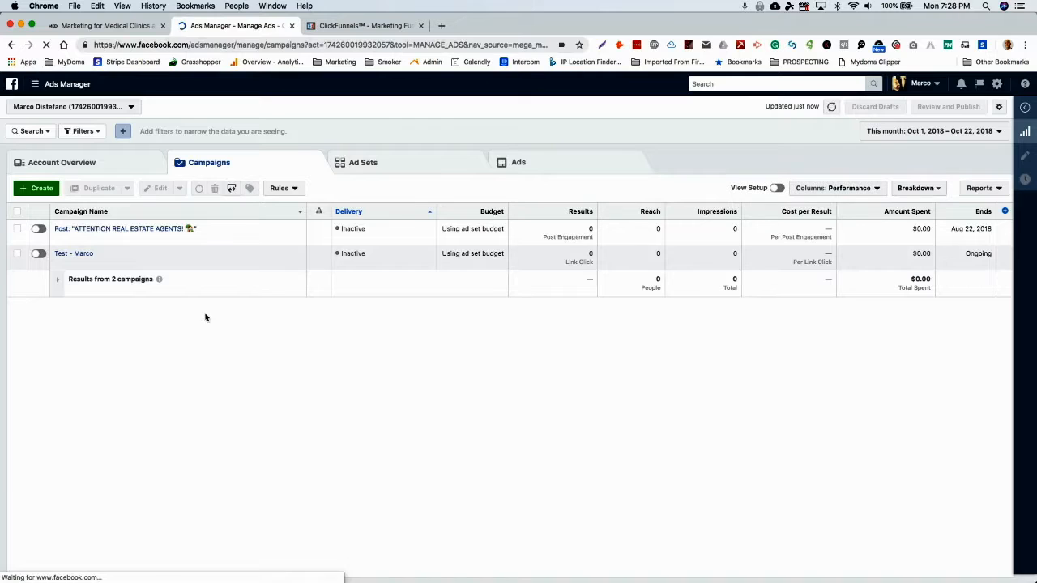
Start a new campaign and name it "Retargeting Webiste Visitors - 30 days".
{"action": "left_click", "coordinate": [41, 190]}
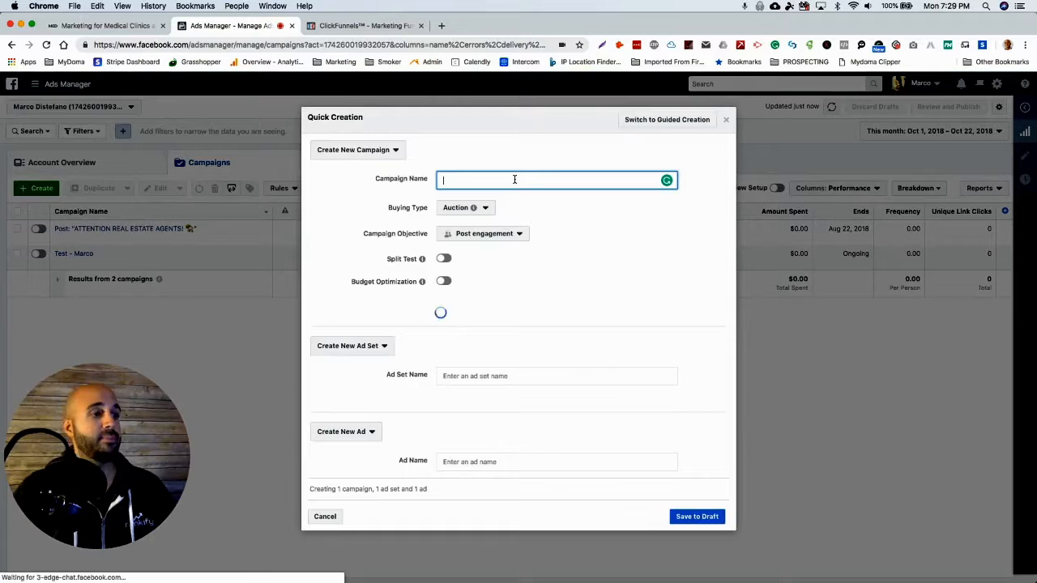
{"action": "type", "text": "Retar"}
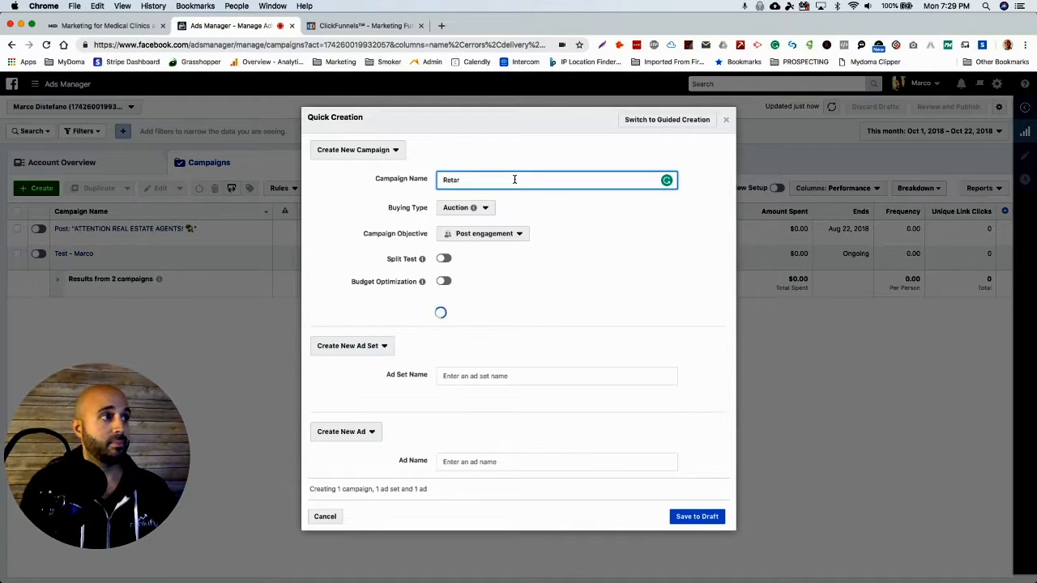
{"action": "type", "text": "geting"}
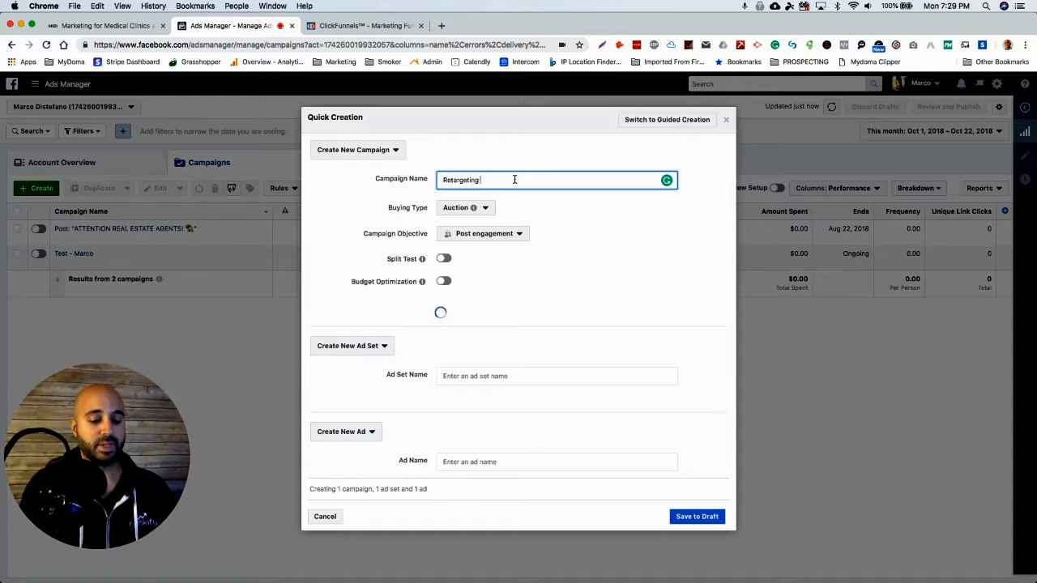
{"action": "type", "text": " Website Vi"}
{"action": "type", "text": "so"}
{"action": "key", "text": "BackSpace"}
{"action": "key", "text": "BackSpace"}
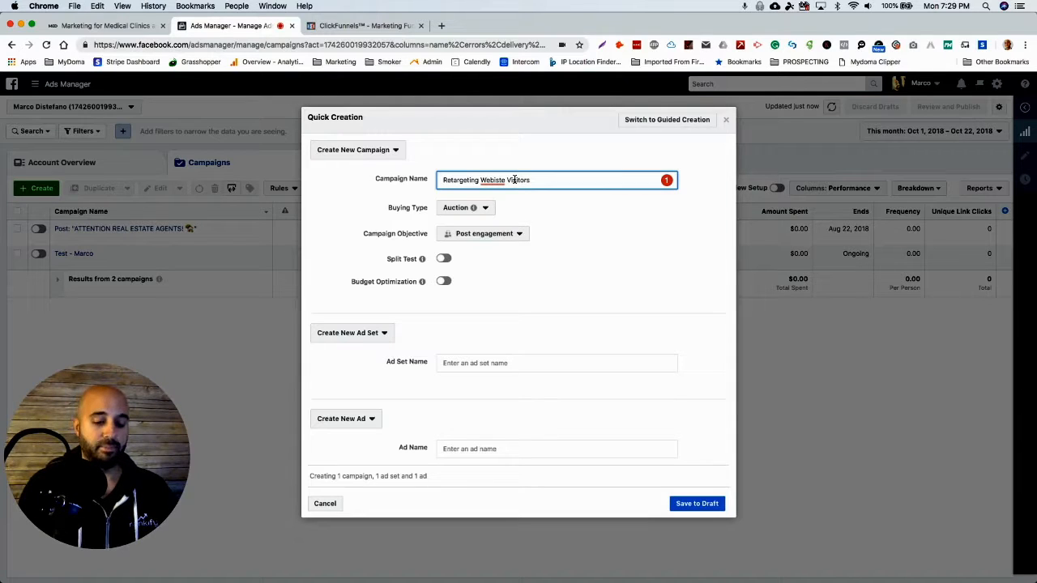
{"action": "type", "text": "sitors - 30 days"}
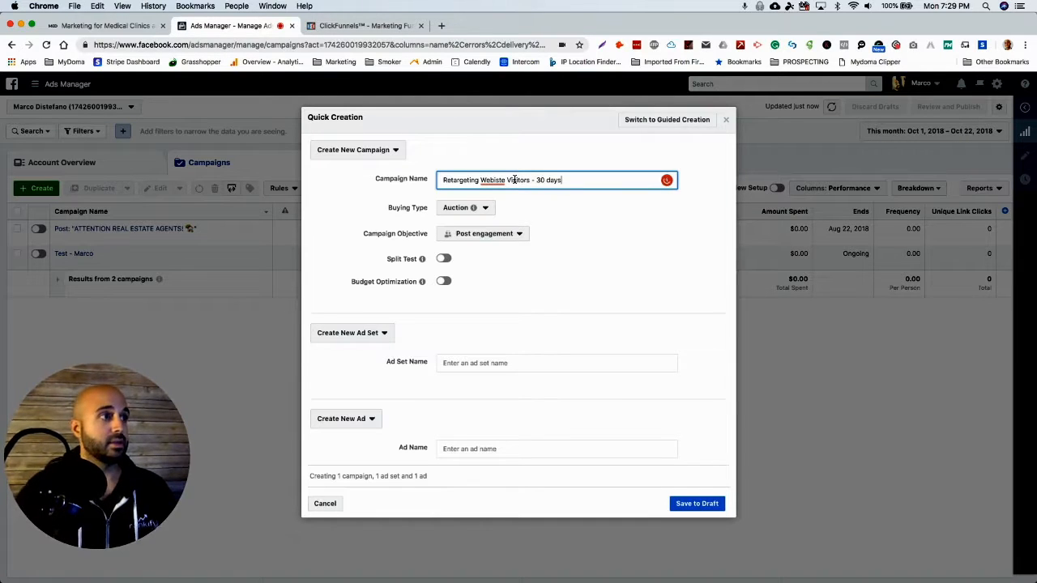
{"action": "mouse_move", "coordinate": [499, 179]}
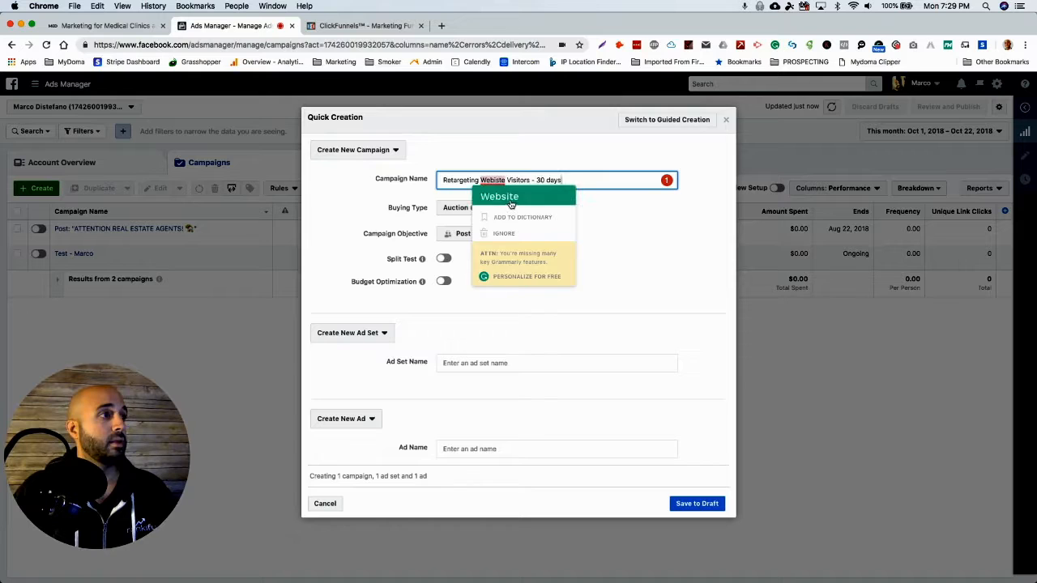
{"action": "left_click", "coordinate": [503, 233]}
{"action": "left_click", "coordinate": [580, 179]}
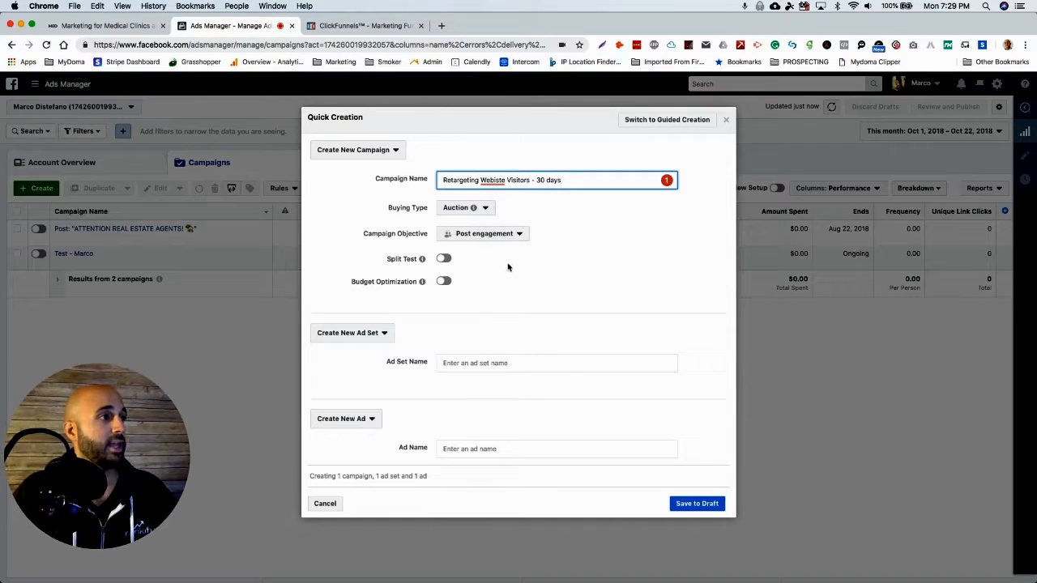
Set the campaign objective to Traffic and try to correct "Webiste" to "Website" in the campaign name.
{"action": "left_click", "coordinate": [501, 239]}
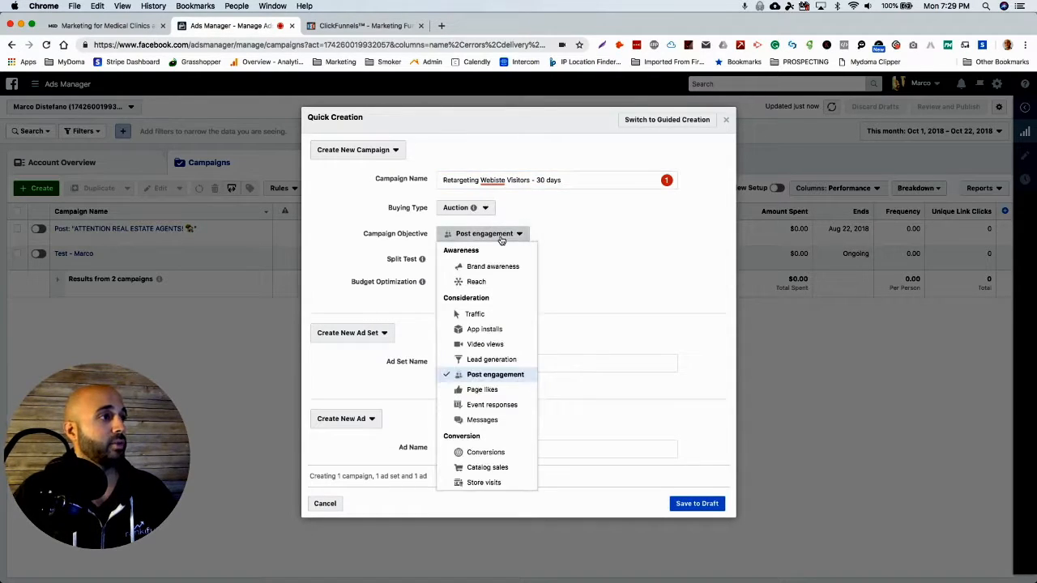
{"action": "left_click", "coordinate": [473, 313]}
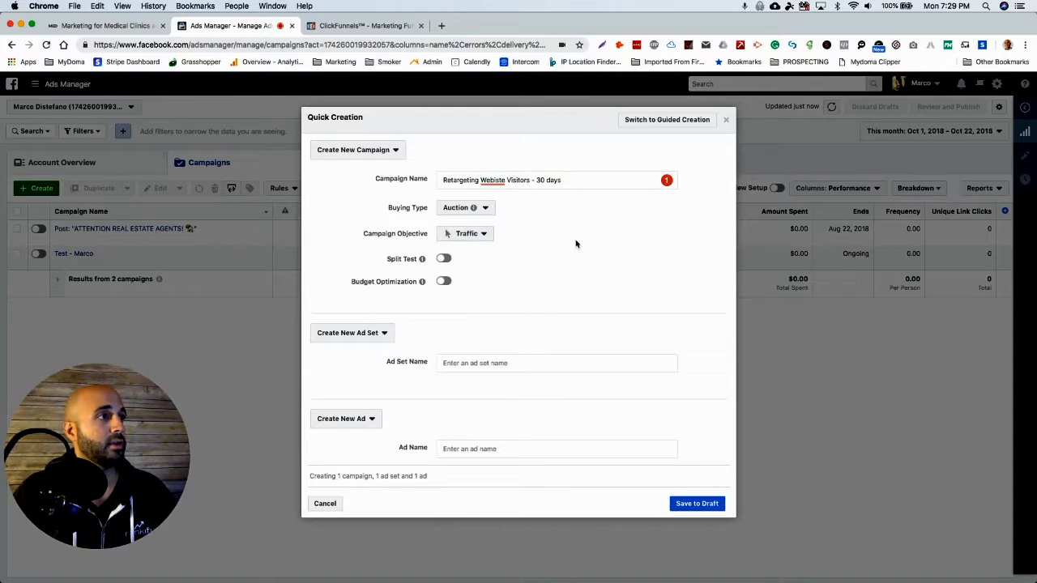
{"action": "mouse_move", "coordinate": [493, 181]}
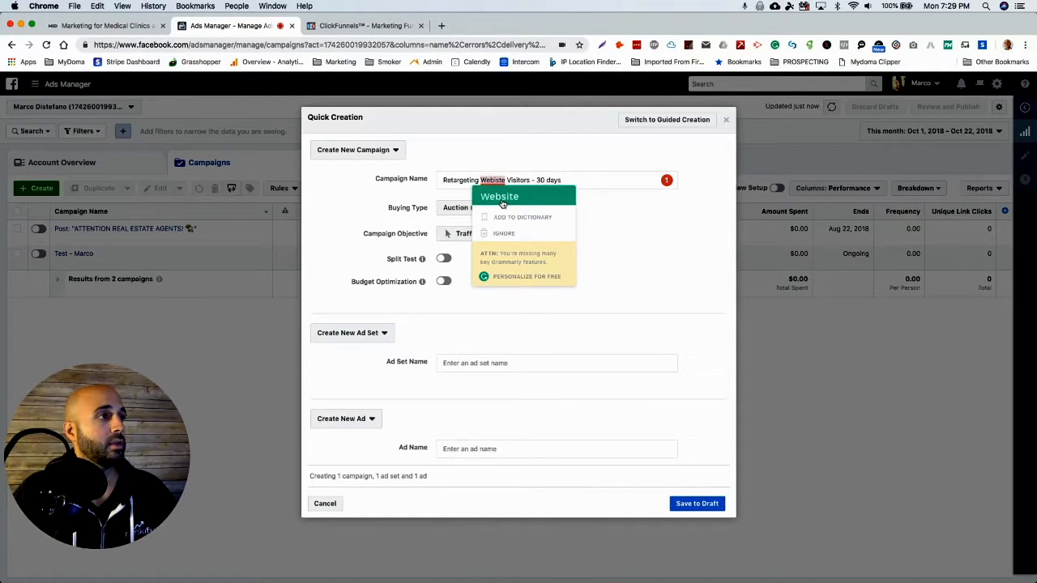
{"action": "left_click", "coordinate": [502, 197]}
Name the ad set "retargeting - 30 days" and the ad "Webinar offer", and save the campaign to draft.
{"action": "left_click", "coordinate": [507, 363]}
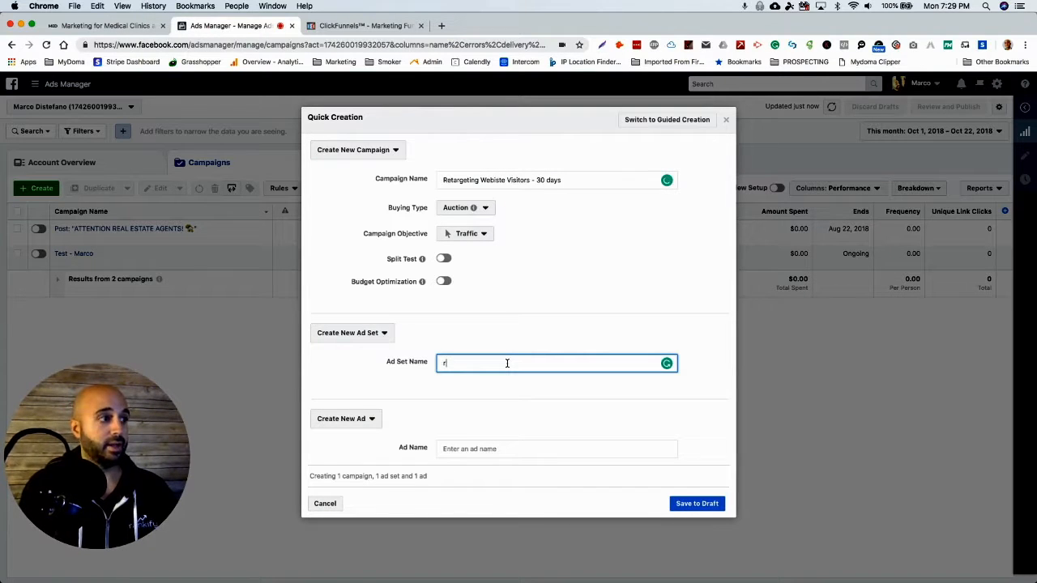
{"action": "type", "text": "30 days"}
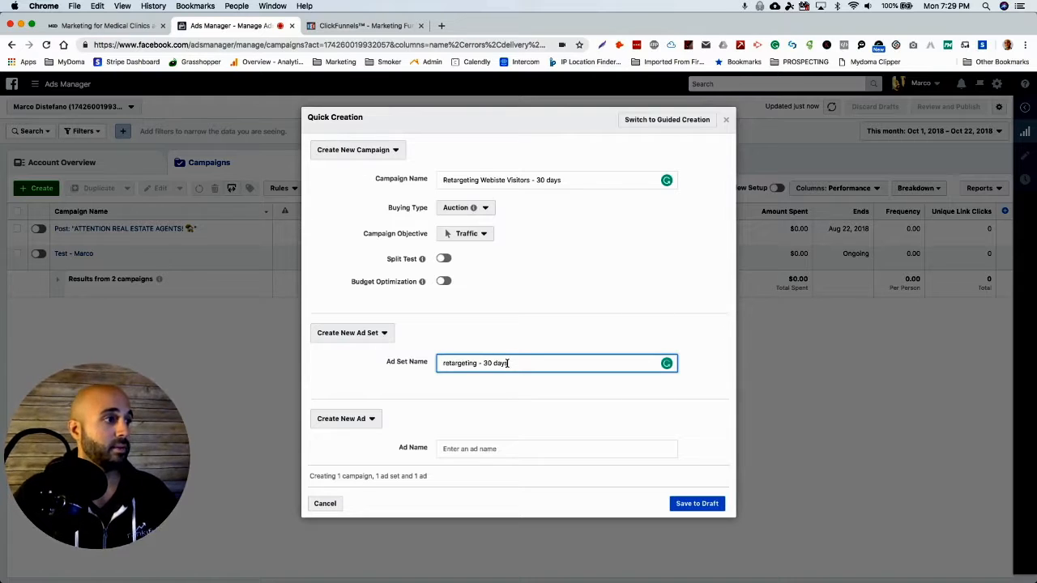
{"action": "left_click", "coordinate": [484, 446]}
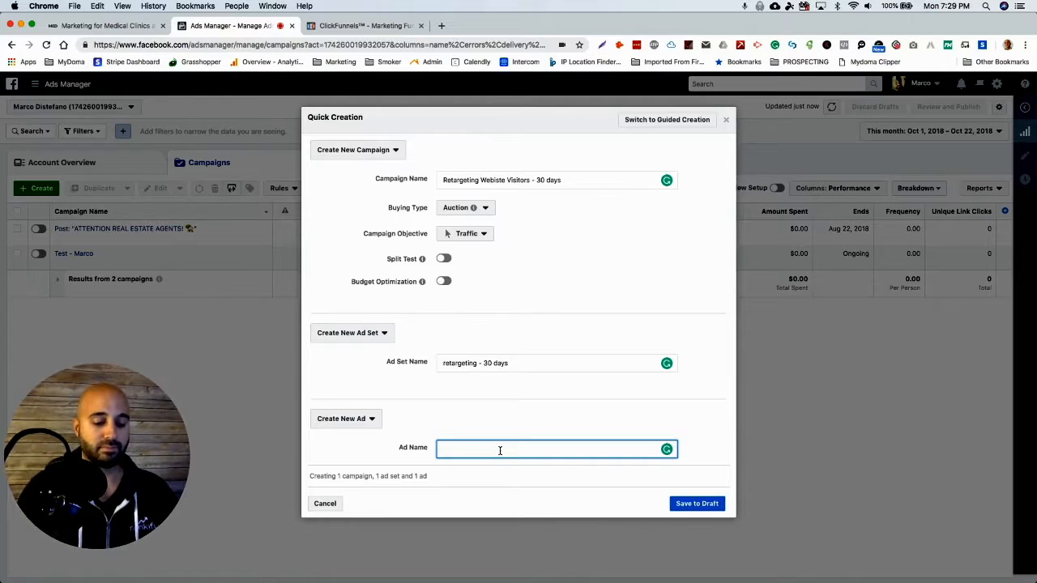
{"action": "type", "text": "Webvinar"}
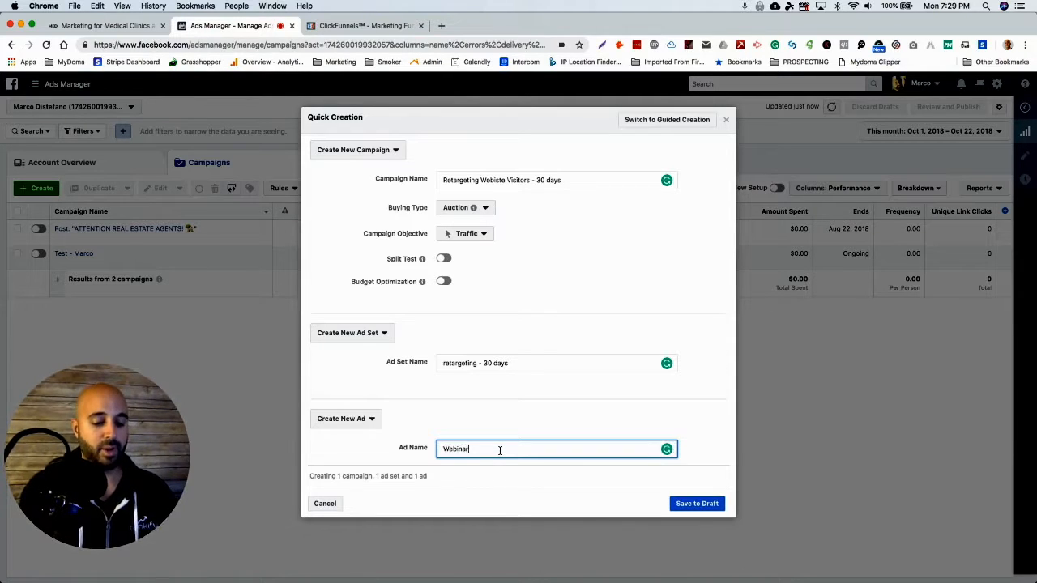
{"action": "type", "text": "fer"}
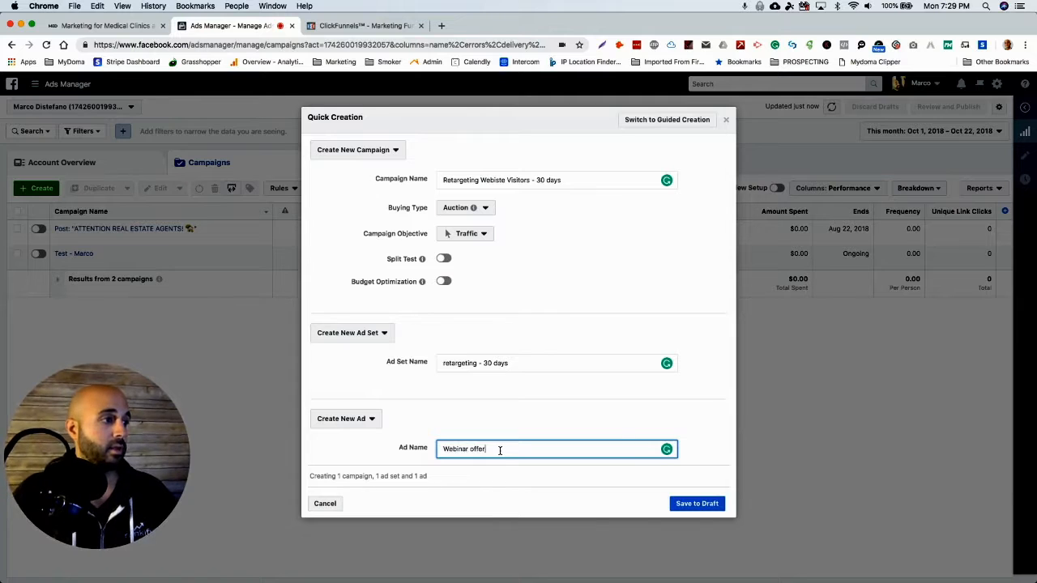
{"action": "left_click", "coordinate": [703, 506]}
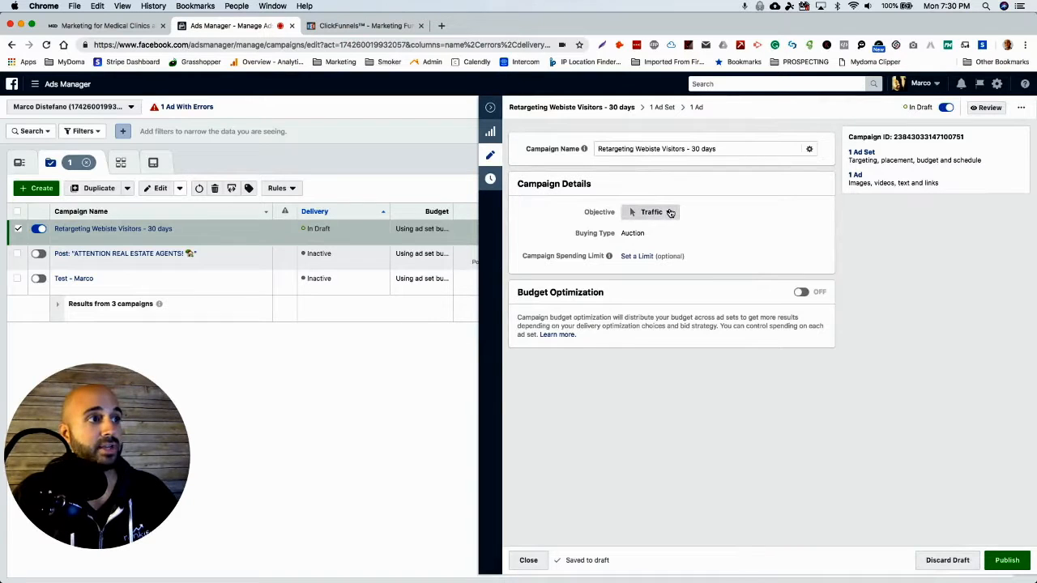
{"action": "left_click", "coordinate": [668, 211]}
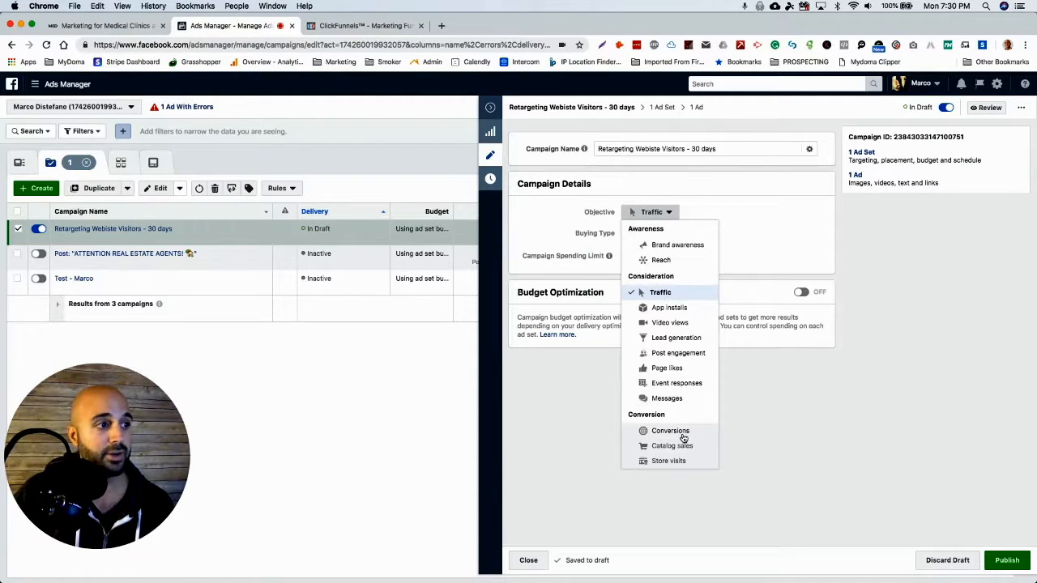
{"action": "left_click", "coordinate": [865, 403]}
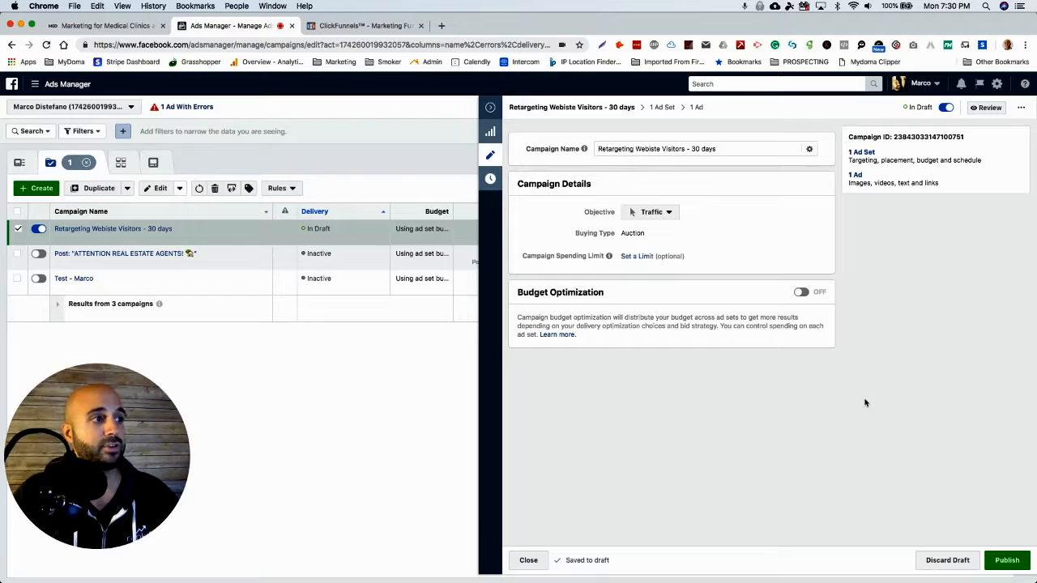
{"action": "left_click", "coordinate": [644, 257]}
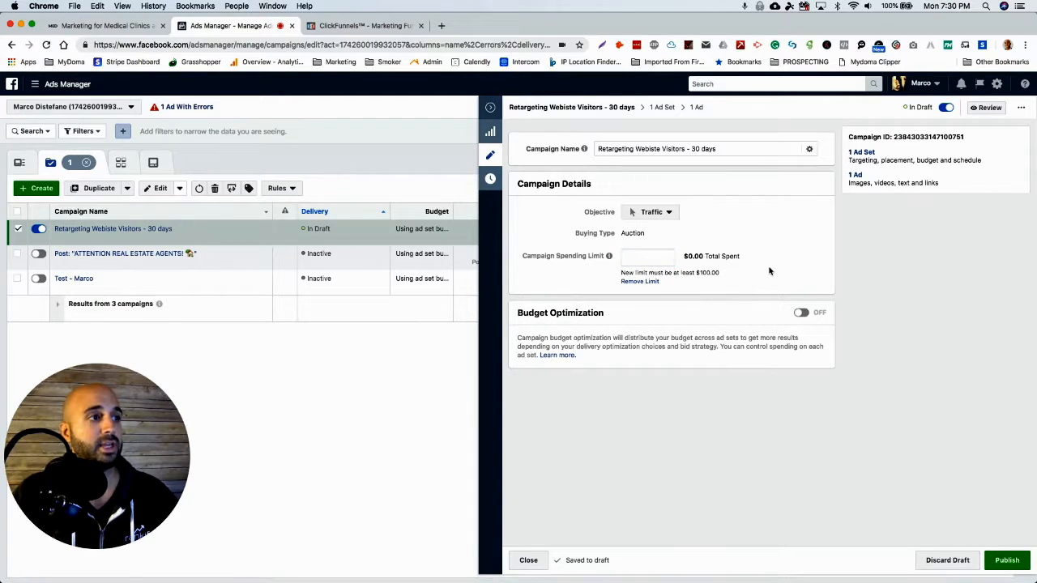
{"action": "left_click", "coordinate": [648, 282]}
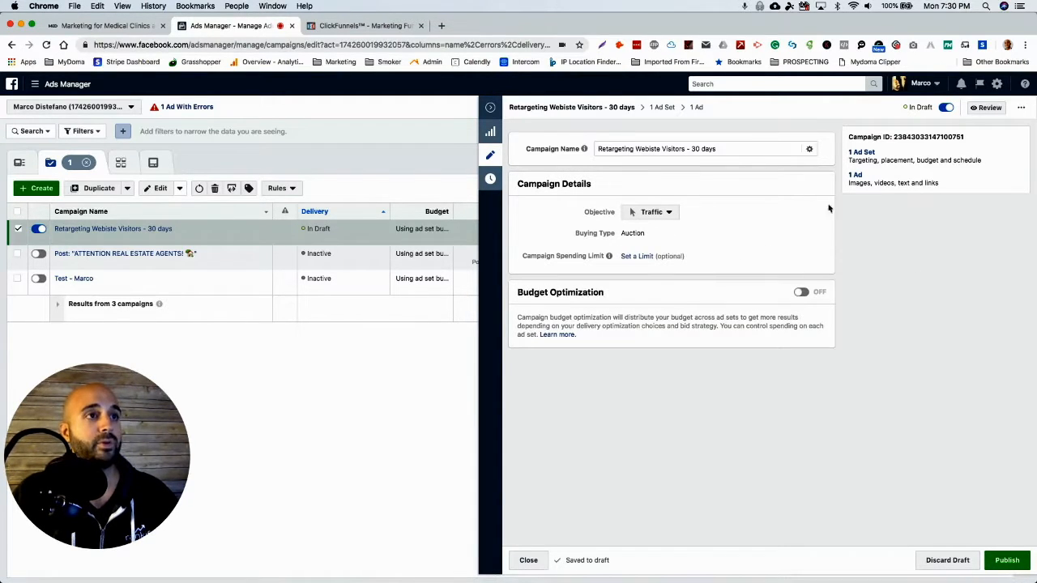
Target the campaign's ad set at the custom audience "Med Spa Digital Site Visitors - 30 days" and remove Canada from its locations.
{"action": "left_click", "coordinate": [863, 157]}
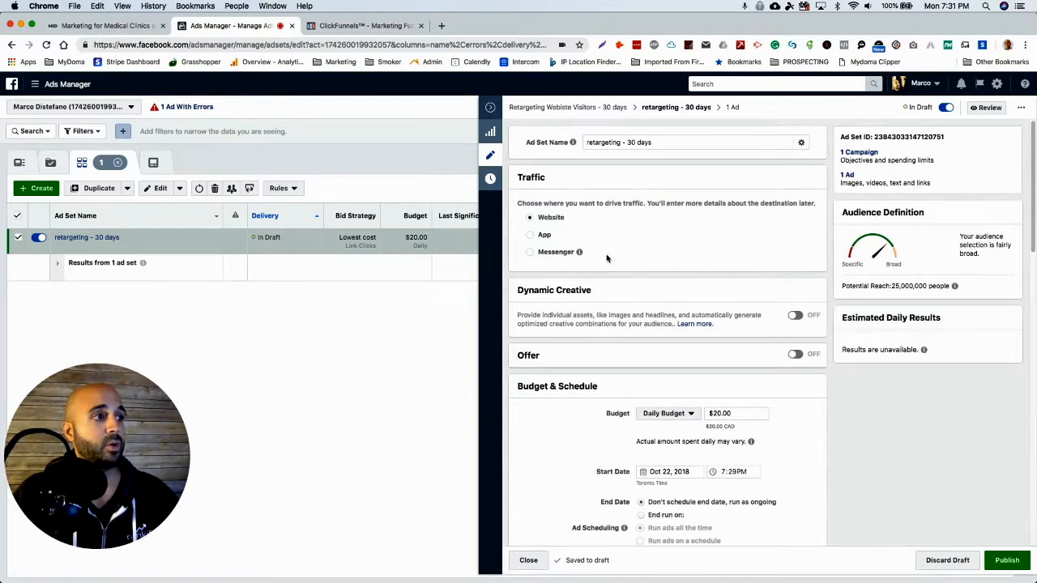
{"action": "scroll", "coordinate": [841, 416], "scroll_direction": "down", "scroll_amount": 2}
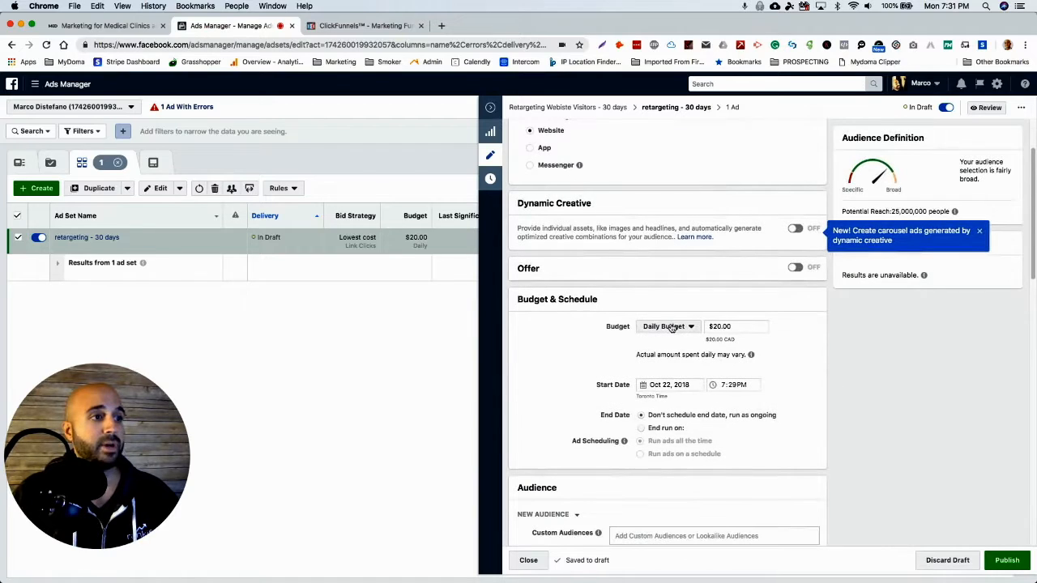
{"action": "scroll", "coordinate": [813, 405], "scroll_direction": "down", "scroll_amount": 5}
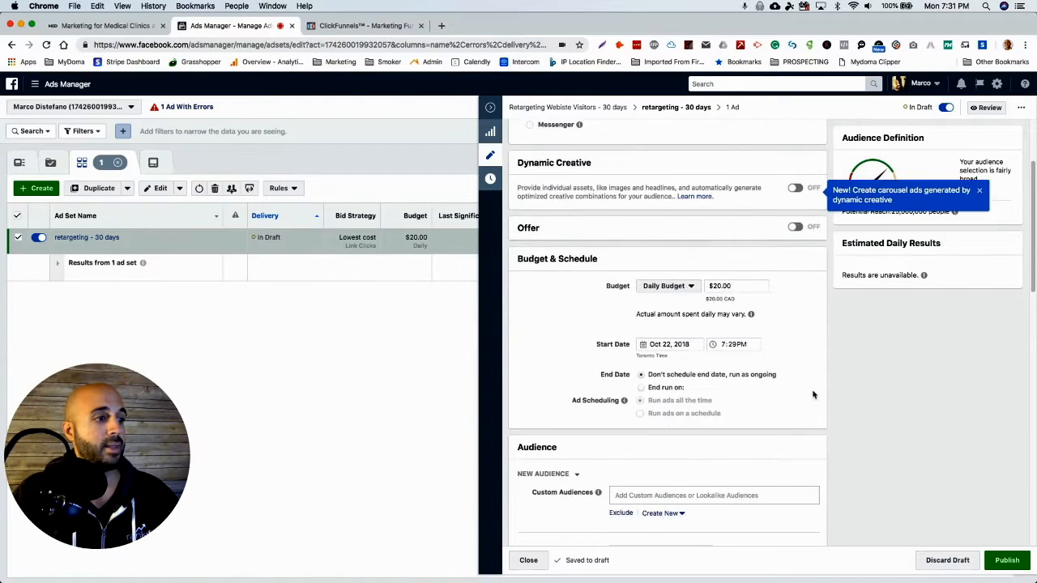
{"action": "left_click", "coordinate": [666, 314]}
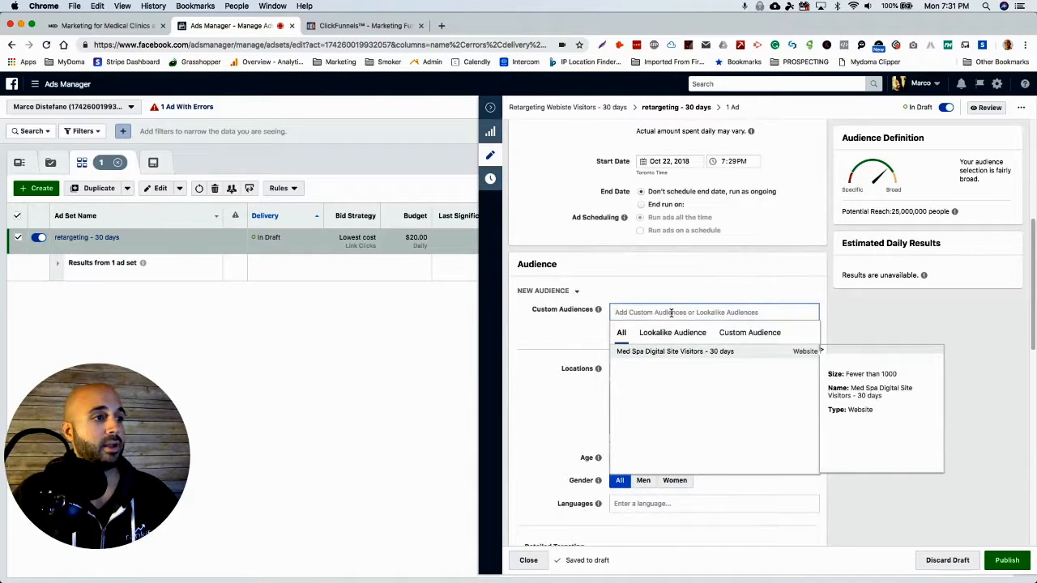
{"action": "left_click", "coordinate": [661, 353]}
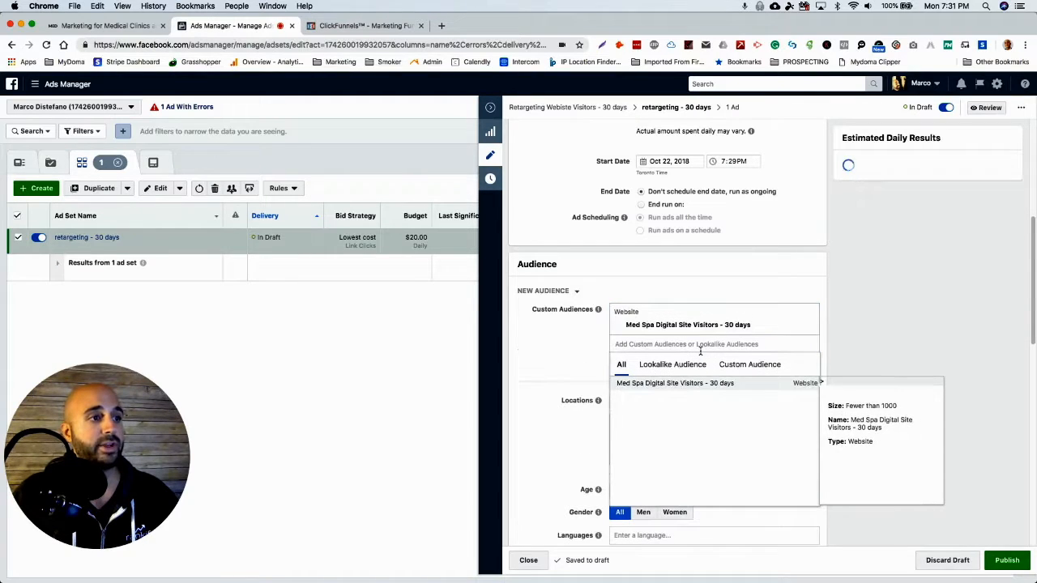
{"action": "left_click", "coordinate": [885, 326]}
{"action": "scroll", "coordinate": [888, 400], "scroll_direction": "down", "scroll_amount": 2}
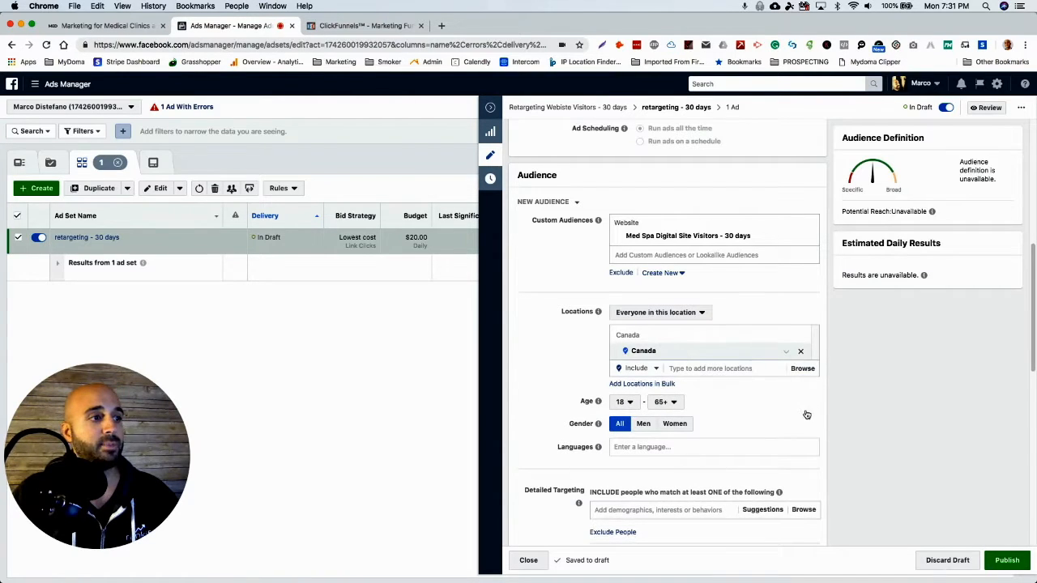
{"action": "left_click", "coordinate": [800, 351]}
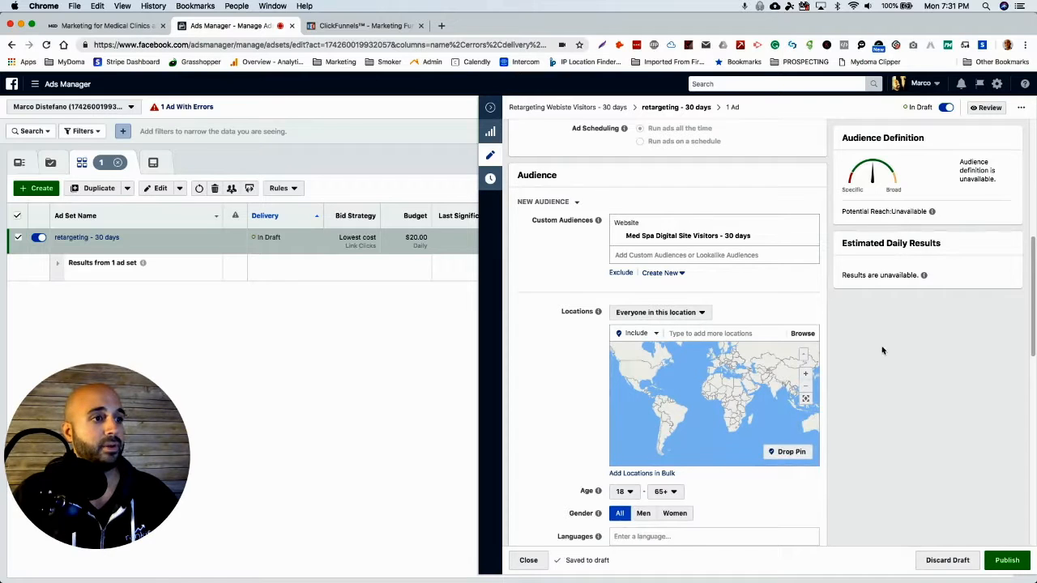
Review the ad set's audience, detailed targeting, placement, and optimization and delivery settings.
{"action": "scroll", "coordinate": [883, 390], "scroll_direction": "down", "scroll_amount": 1}
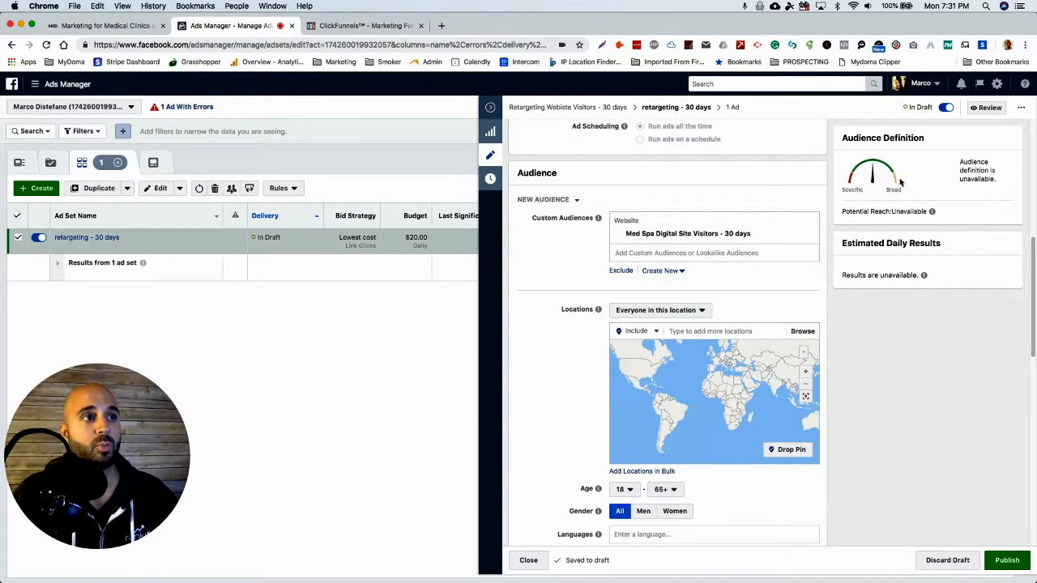
{"action": "scroll", "coordinate": [922, 357], "scroll_direction": "down", "scroll_amount": 3}
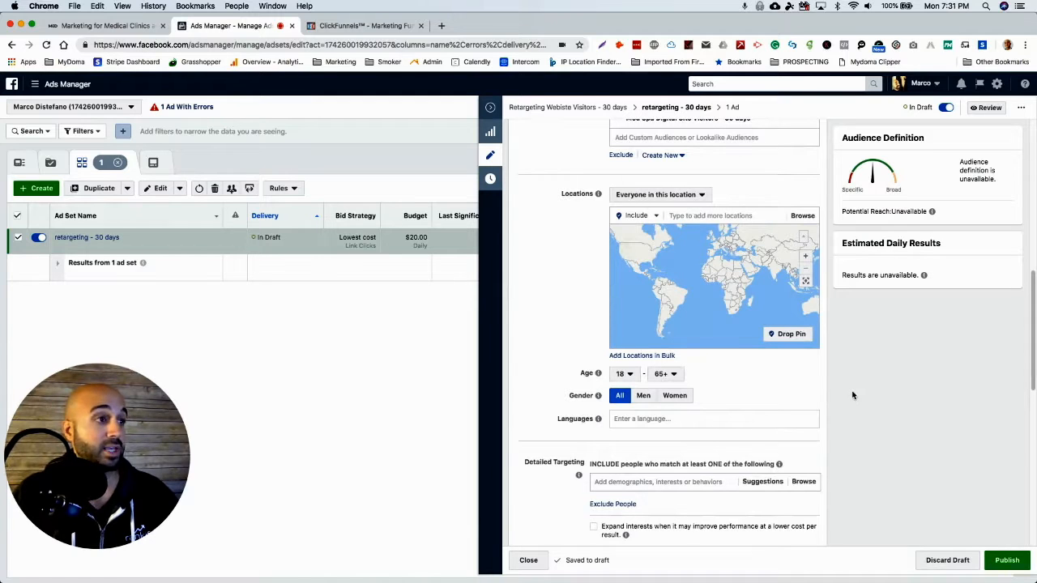
{"action": "scroll", "coordinate": [859, 356], "scroll_direction": "up", "scroll_amount": 2}
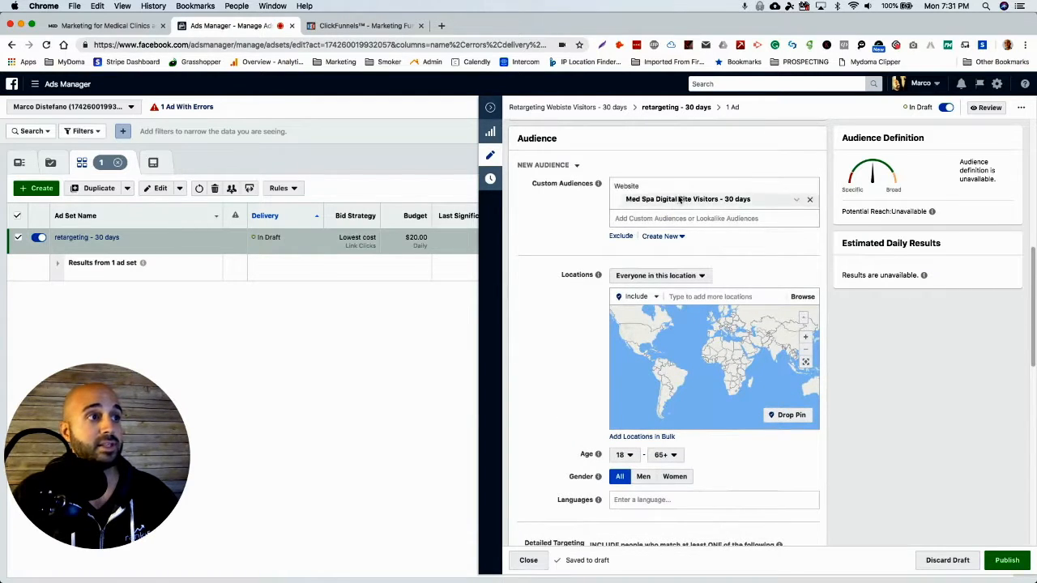
{"action": "scroll", "coordinate": [897, 386], "scroll_direction": "down", "scroll_amount": 5}
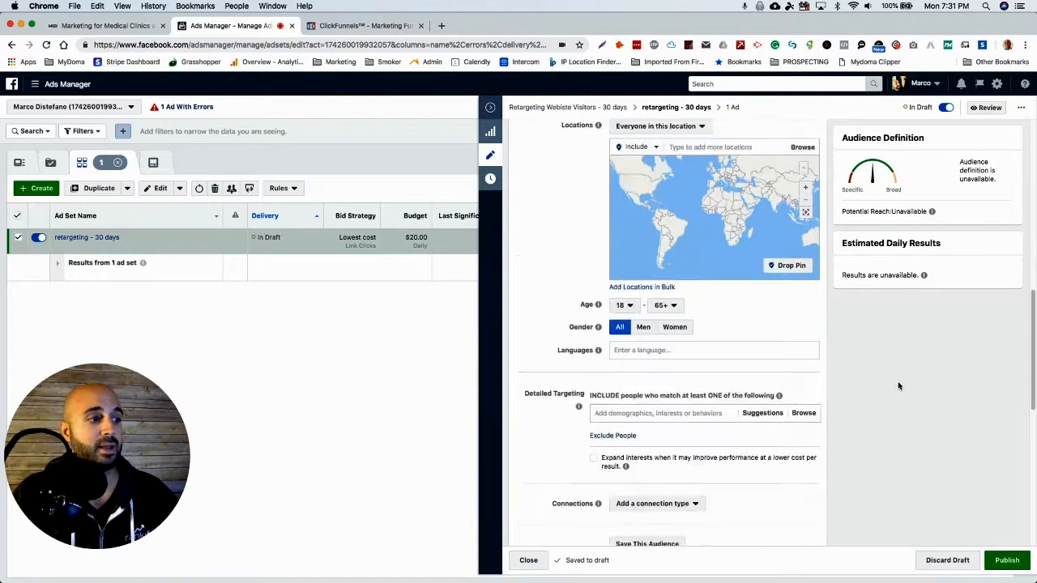
{"action": "scroll", "coordinate": [895, 392], "scroll_direction": "down", "scroll_amount": 3}
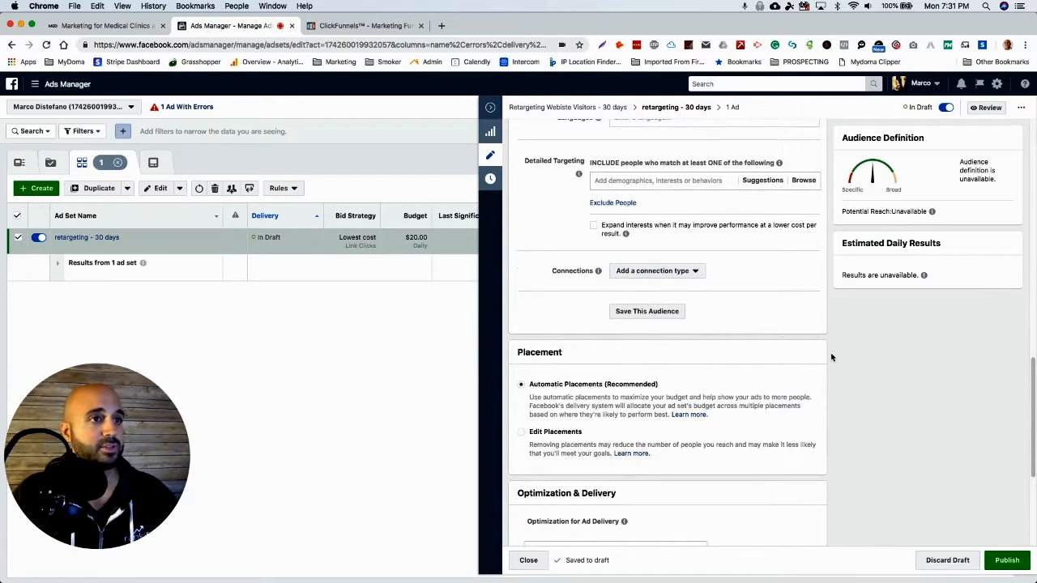
{"action": "scroll", "coordinate": [831, 357], "scroll_direction": "down", "scroll_amount": 5}
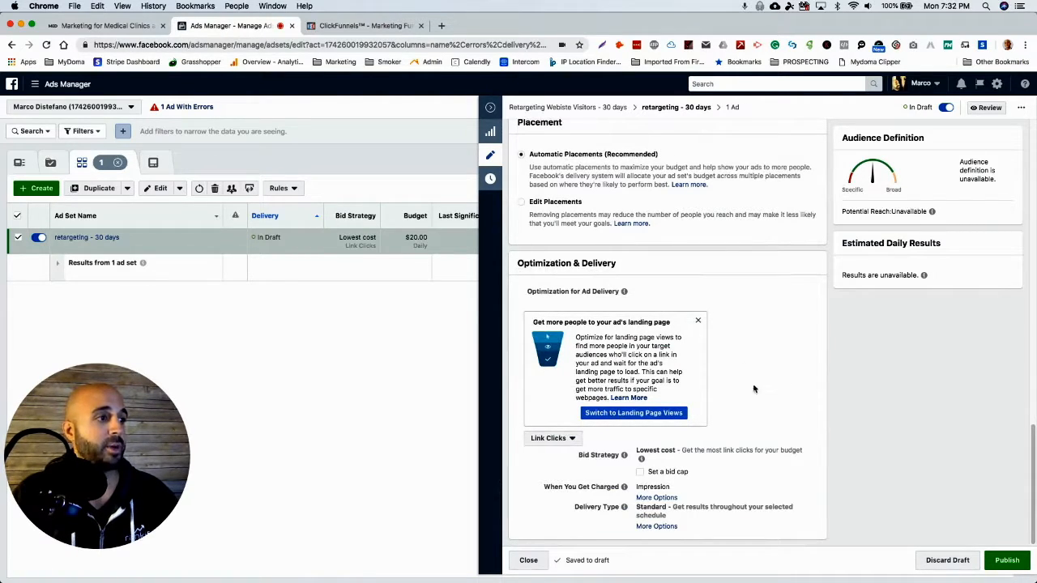
{"action": "scroll", "coordinate": [846, 399], "scroll_direction": "up", "scroll_amount": 10}
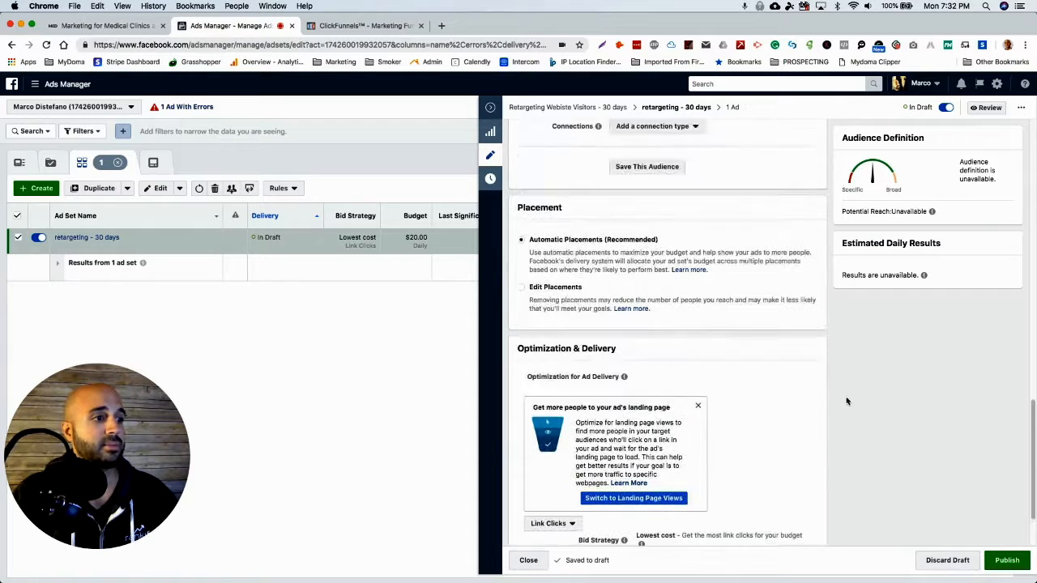
{"action": "scroll", "coordinate": [846, 401], "scroll_direction": "up", "scroll_amount": 5}
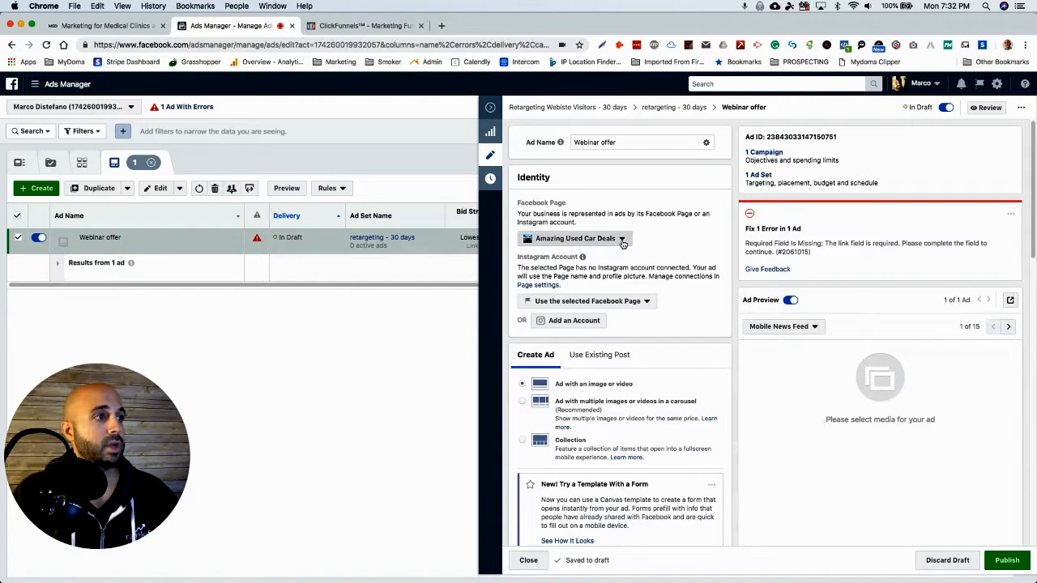
In the "Webinar offer" ad, replace the Amazing Used Car Deals Facebook Page with the advertiser's own marketing page.
{"action": "left_click", "coordinate": [622, 241]}
{"action": "scroll", "coordinate": [609, 307], "scroll_direction": "down", "scroll_amount": 1}
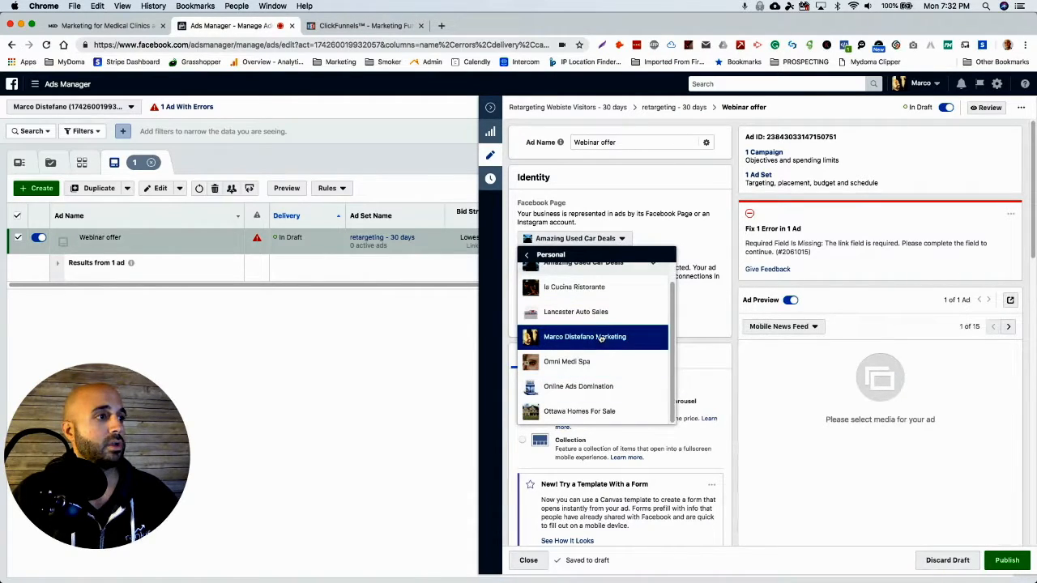
{"action": "key", "text": "Return"}
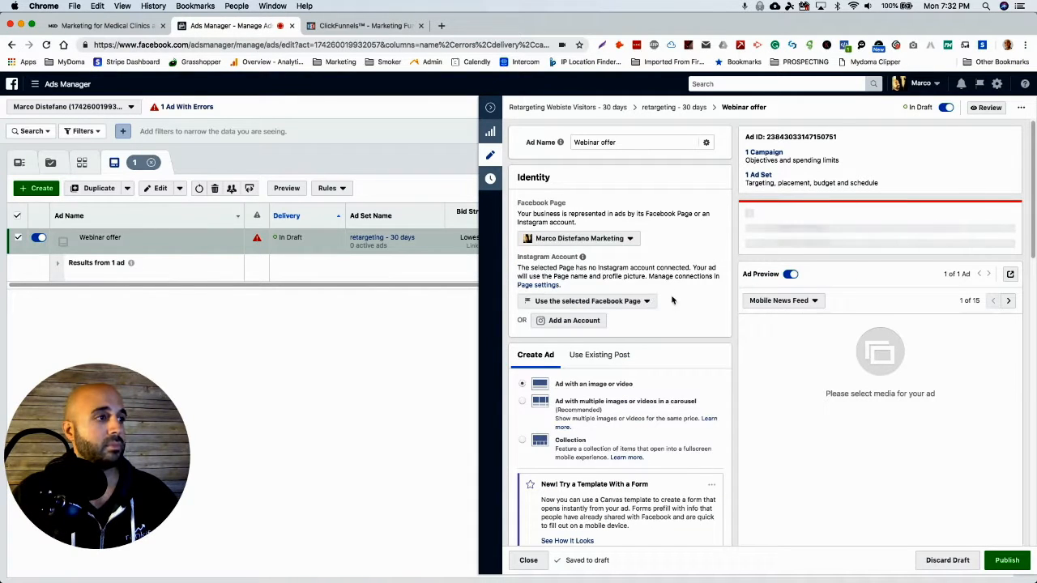
Start selecting an image for the single-image ad and search the free stock images for "med spa".
{"action": "scroll", "coordinate": [710, 257], "scroll_direction": "down", "scroll_amount": 1}
{"action": "scroll", "coordinate": [710, 257], "scroll_direction": "down", "scroll_amount": 3}
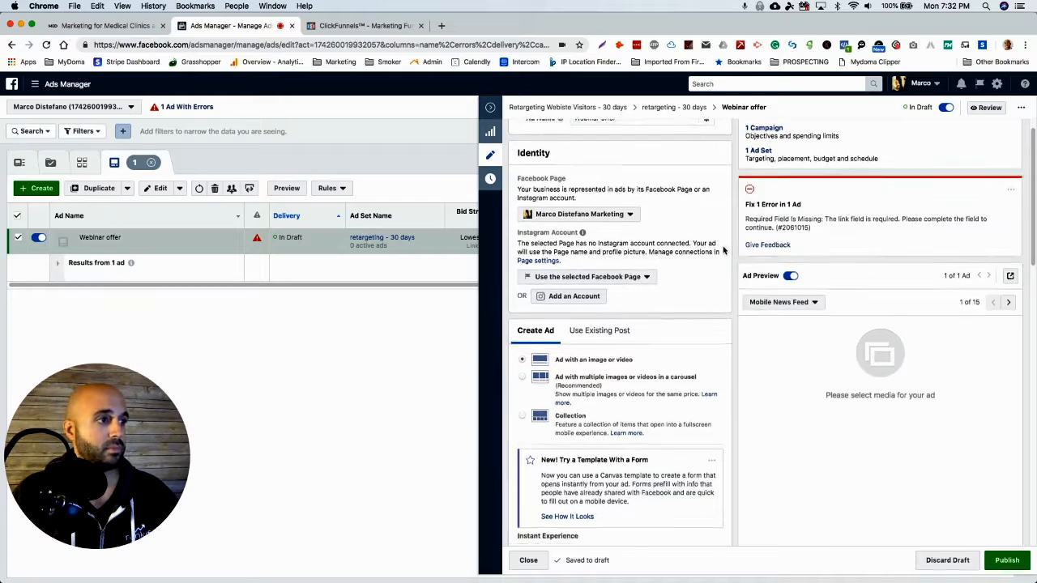
{"action": "scroll", "coordinate": [733, 246], "scroll_direction": "down", "scroll_amount": 1}
{"action": "scroll", "coordinate": [732, 246], "scroll_direction": "down", "scroll_amount": 1}
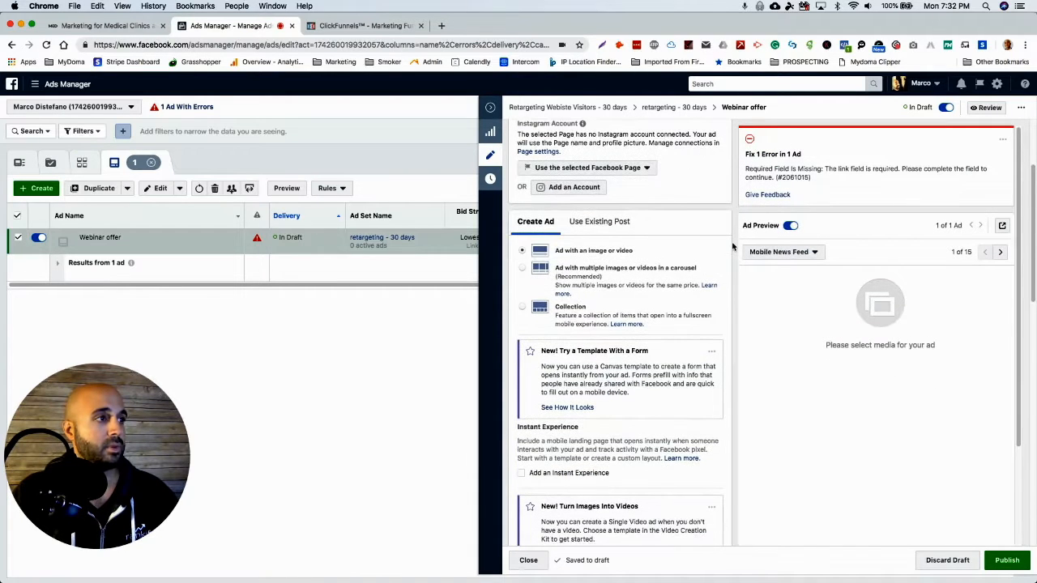
{"action": "scroll", "coordinate": [732, 247], "scroll_direction": "down", "scroll_amount": 5}
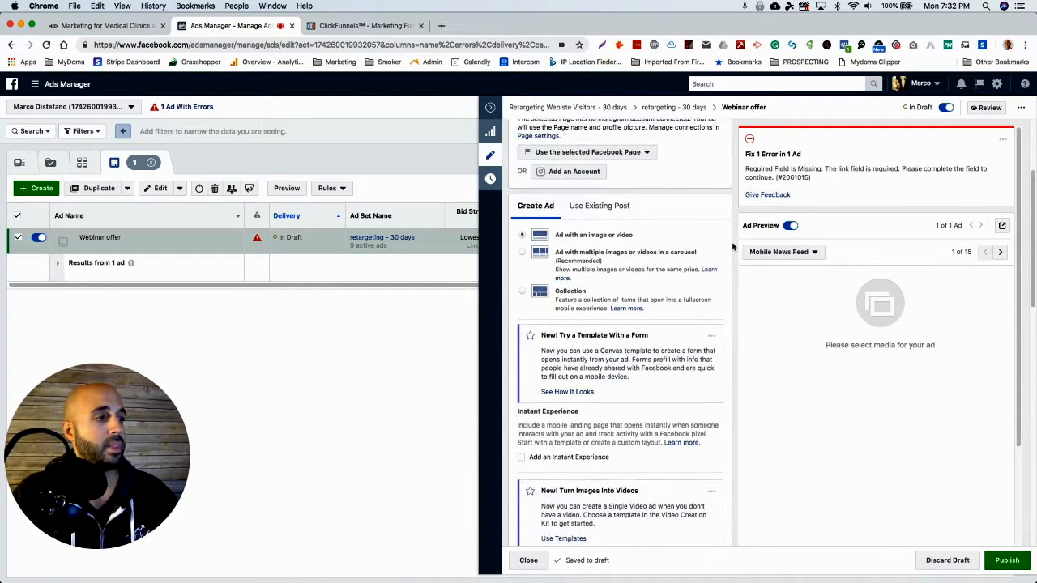
{"action": "scroll", "coordinate": [732, 246], "scroll_direction": "up", "scroll_amount": 4}
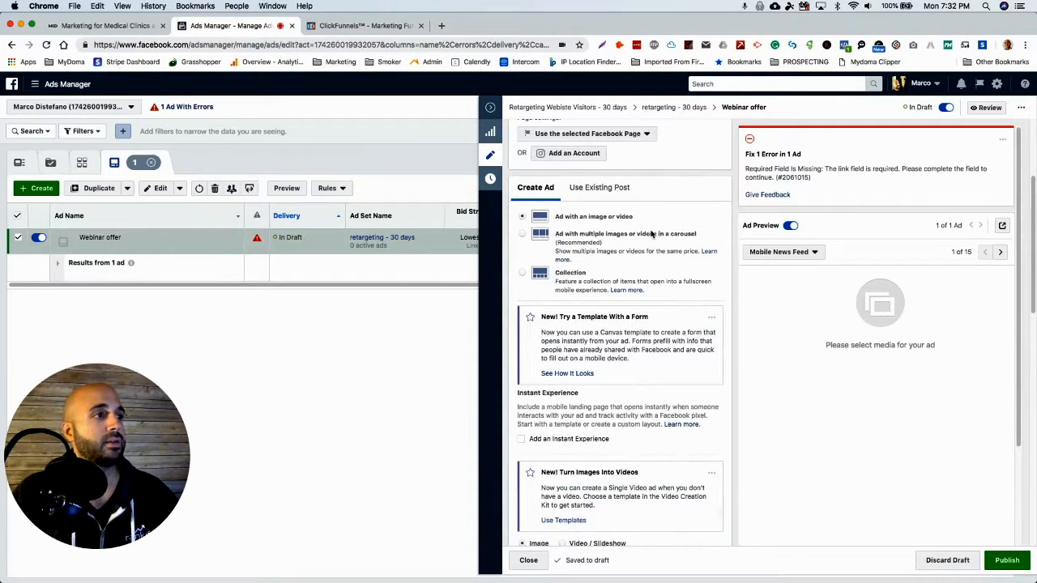
{"action": "scroll", "coordinate": [737, 248], "scroll_direction": "down", "scroll_amount": 6}
{"action": "scroll", "coordinate": [737, 248], "scroll_direction": "down", "scroll_amount": 6}
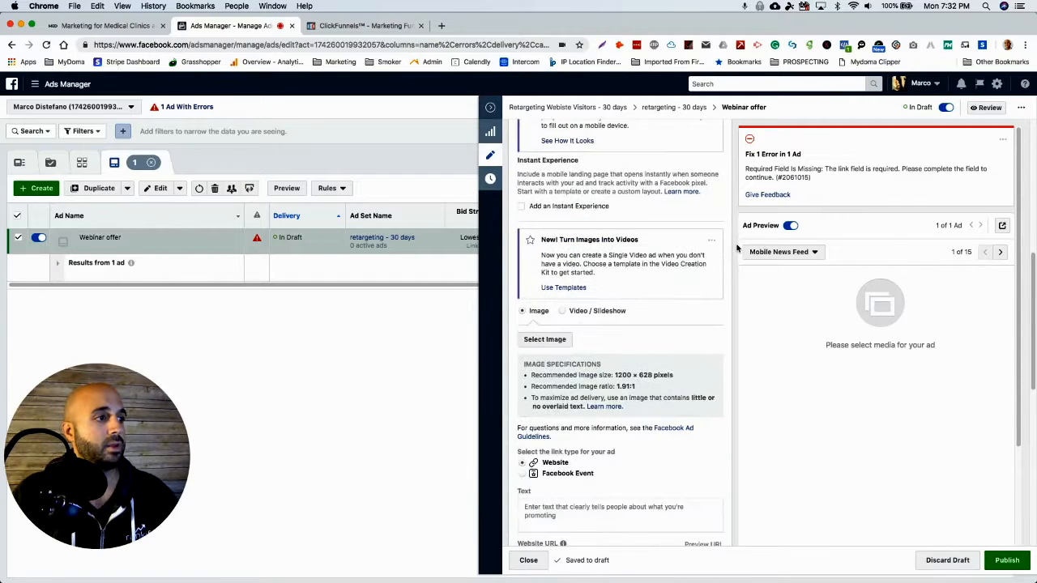
{"action": "left_click", "coordinate": [637, 296]}
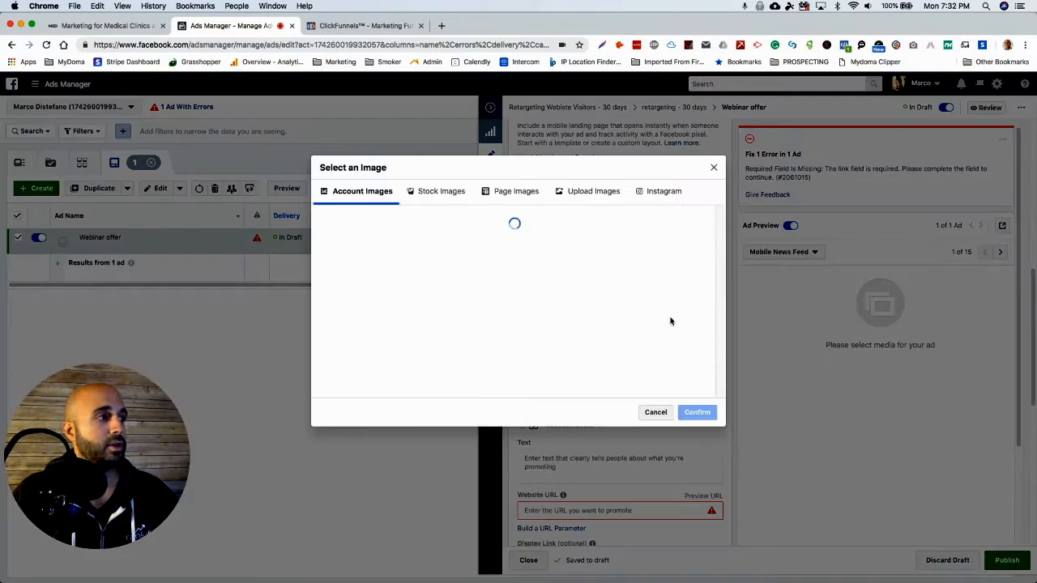
{"action": "left_click", "coordinate": [449, 192]}
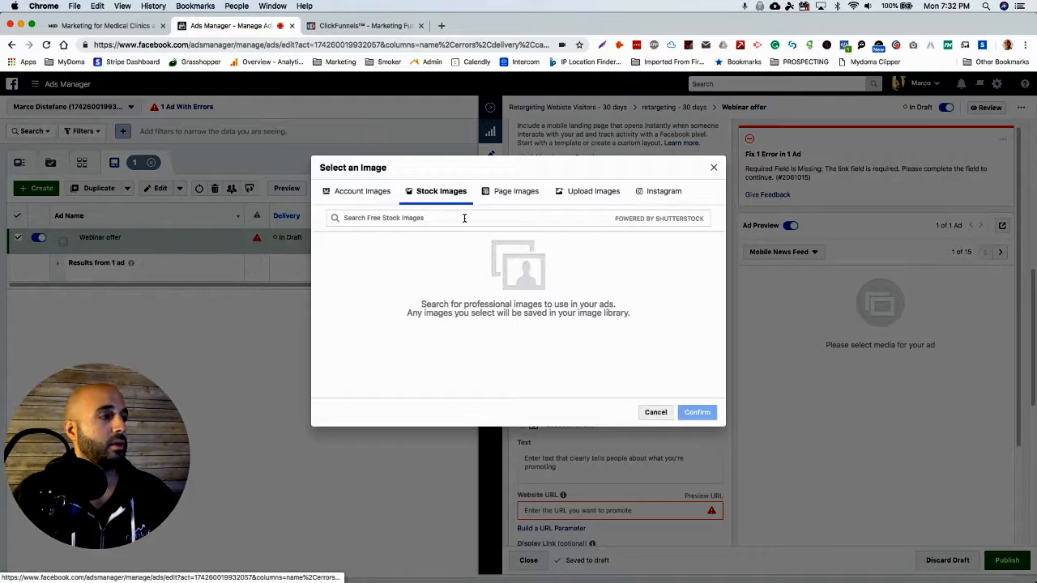
{"action": "left_click", "coordinate": [439, 215]}
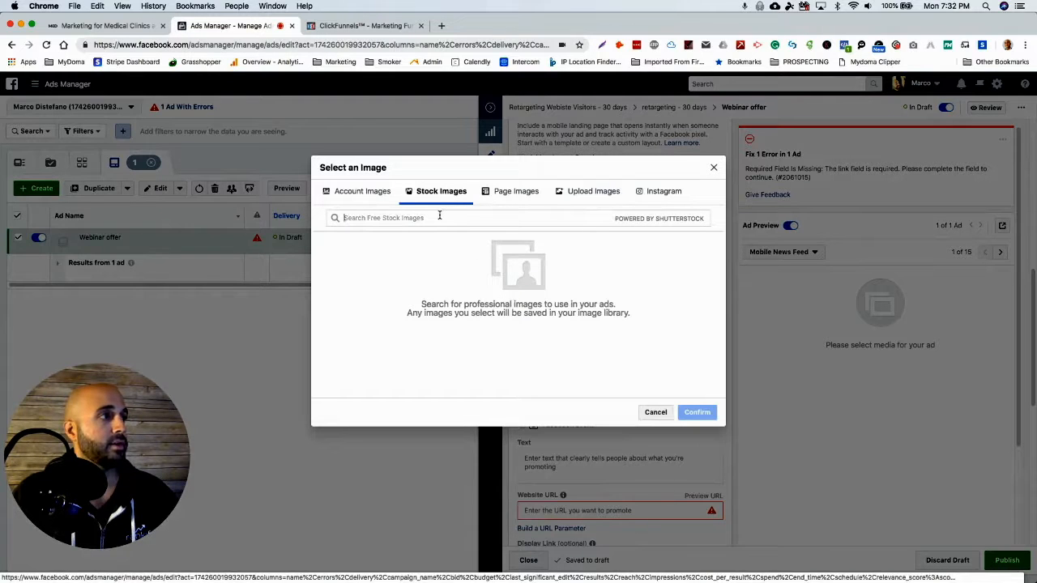
{"action": "type", "text": "med spa"}
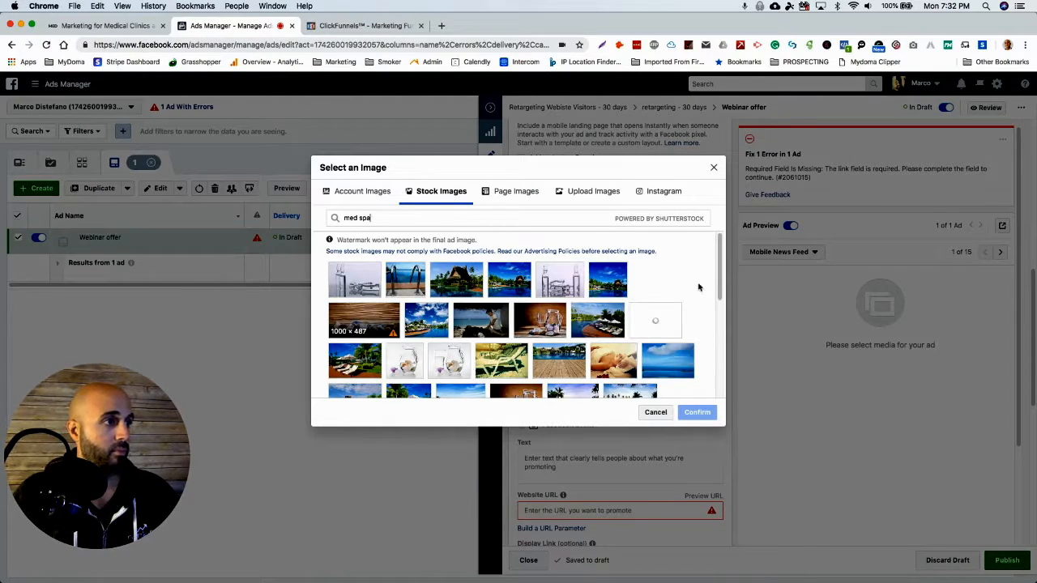
{"action": "scroll", "coordinate": [695, 290], "scroll_direction": "down", "scroll_amount": 5}
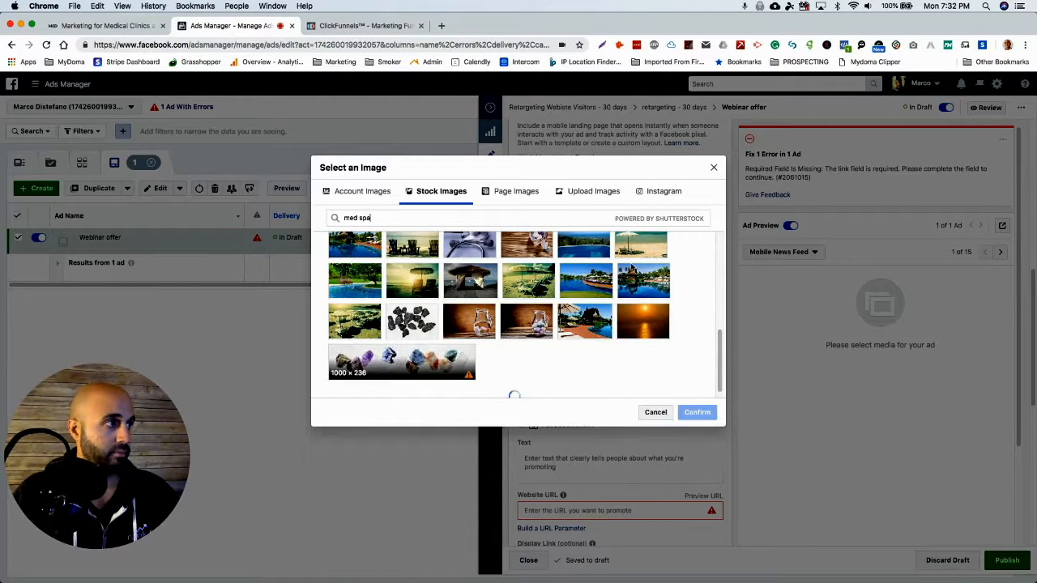
Search the free stock images for "facial" and use the photo of the woman with a white sheet mask as the ad image.
{"action": "triple_click", "coordinate": [394, 220]}
{"action": "type", "text": "facial"}
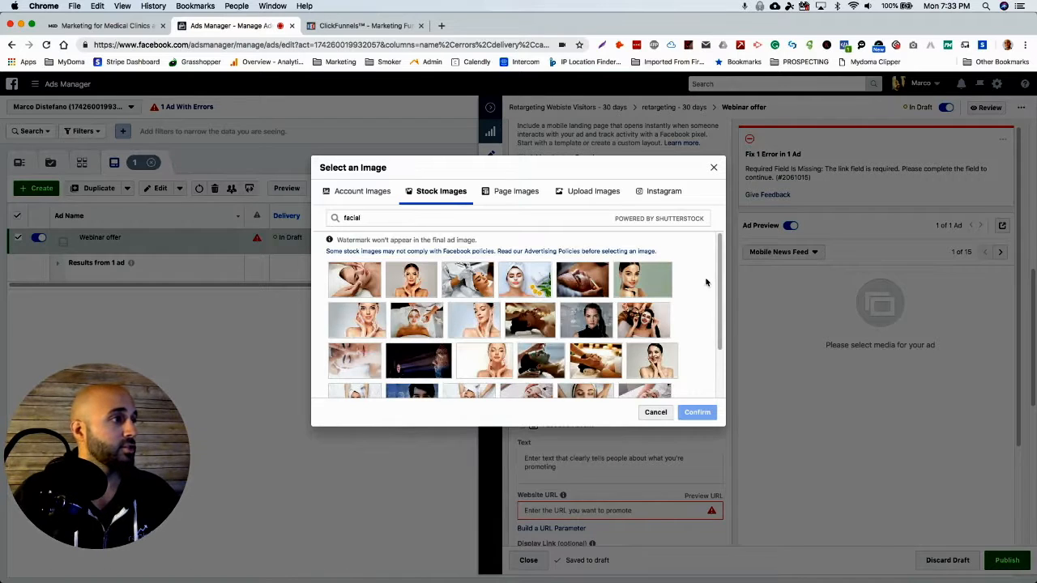
{"action": "scroll", "coordinate": [705, 282], "scroll_direction": "down", "scroll_amount": 1}
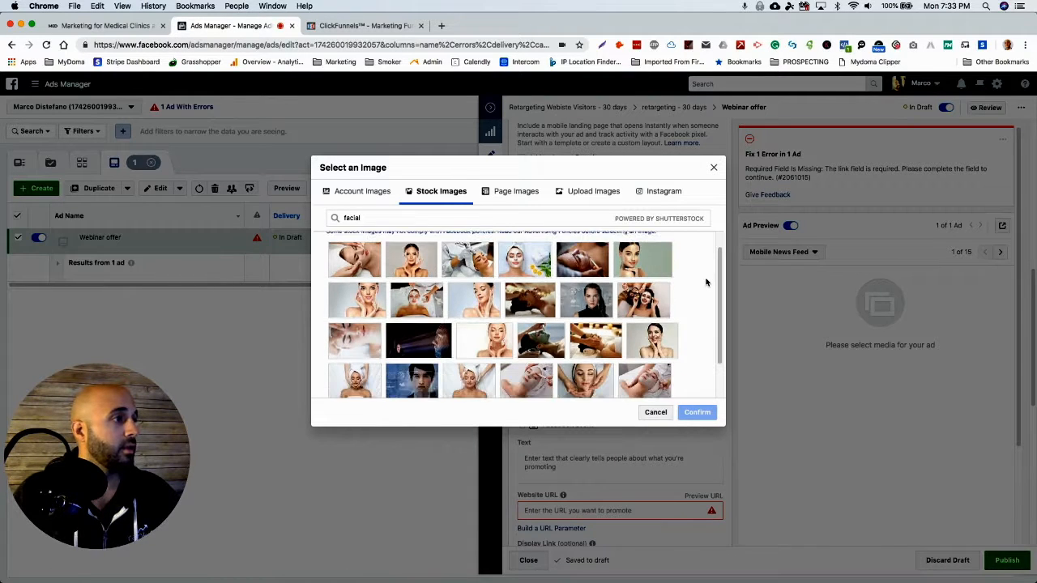
{"action": "scroll", "coordinate": [705, 281], "scroll_direction": "down", "scroll_amount": 1}
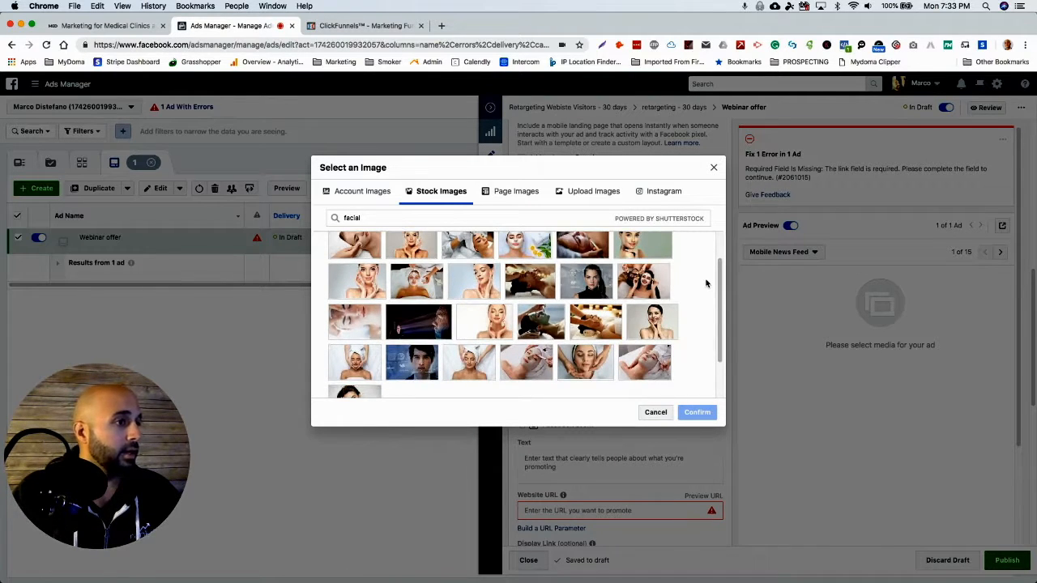
{"action": "scroll", "coordinate": [706, 282], "scroll_direction": "down", "scroll_amount": 5}
{"action": "mouse_move", "coordinate": [548, 350]}
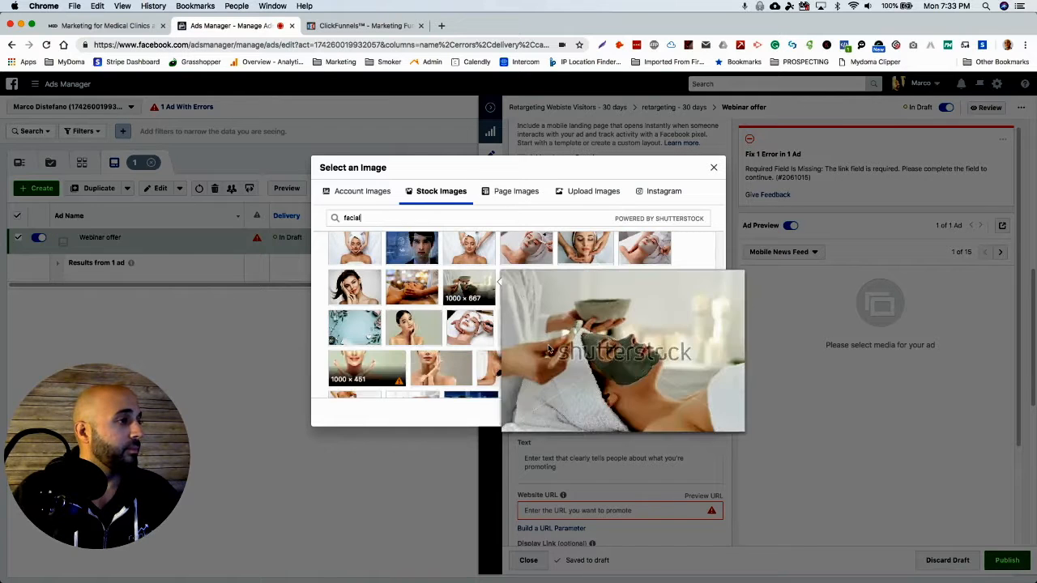
{"action": "mouse_move", "coordinate": [432, 366]}
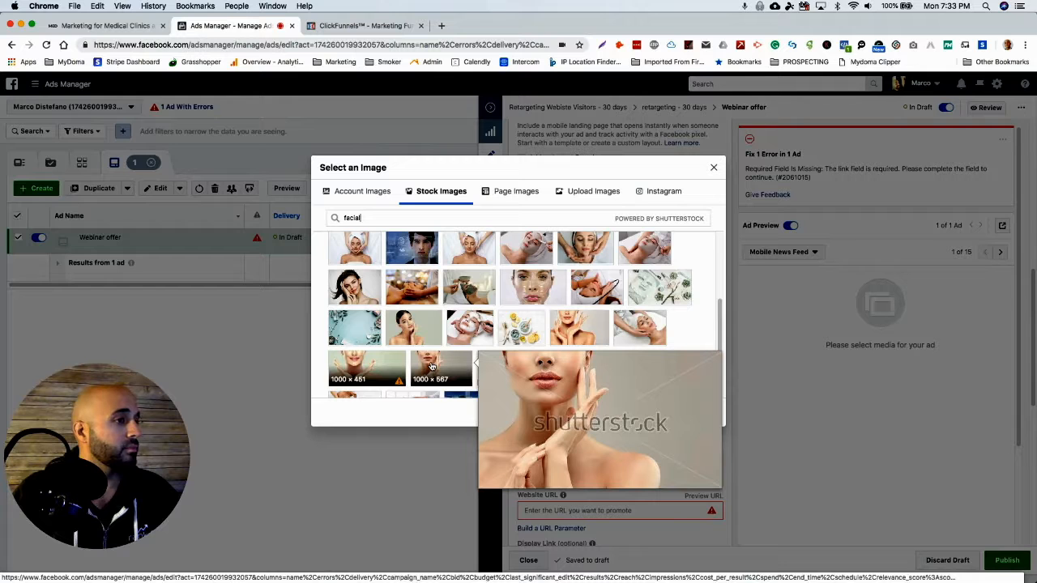
{"action": "scroll", "coordinate": [690, 315], "scroll_direction": "down", "scroll_amount": 2}
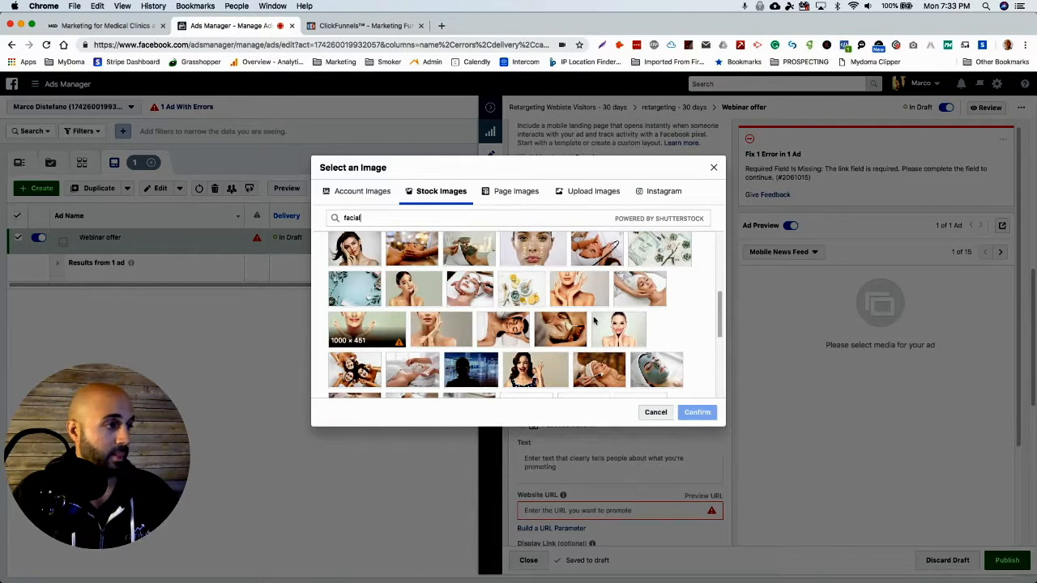
{"action": "scroll", "coordinate": [594, 320], "scroll_direction": "down", "scroll_amount": 5}
{"action": "mouse_move", "coordinate": [599, 316]}
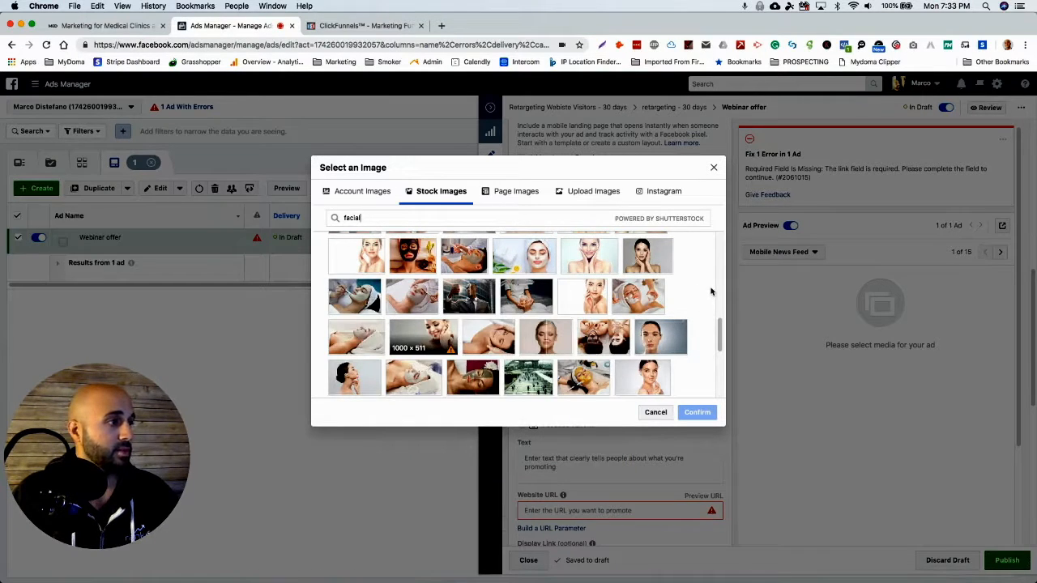
{"action": "scroll", "coordinate": [711, 291], "scroll_direction": "down", "scroll_amount": 5}
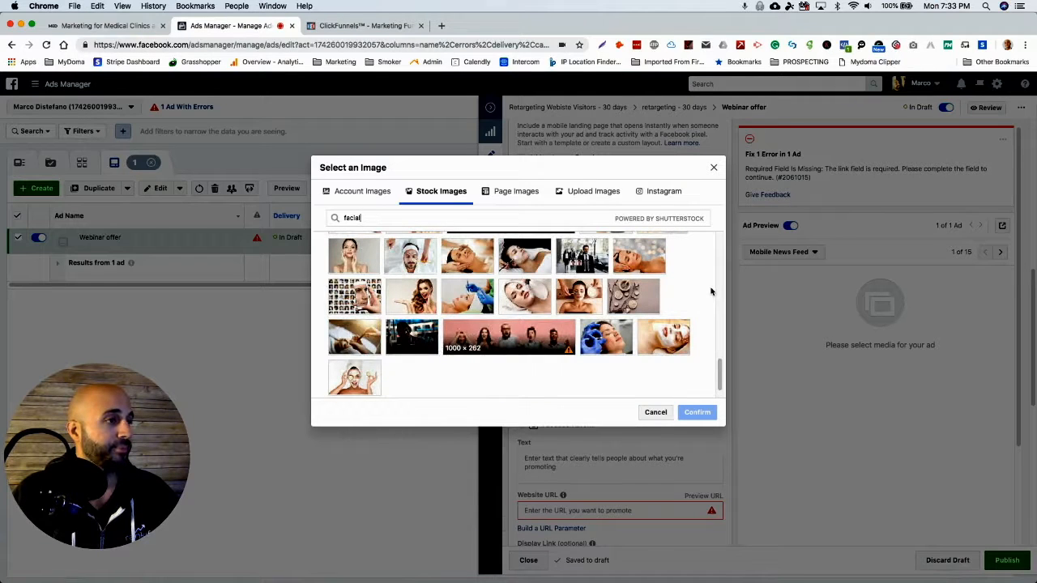
{"action": "mouse_move", "coordinate": [604, 339]}
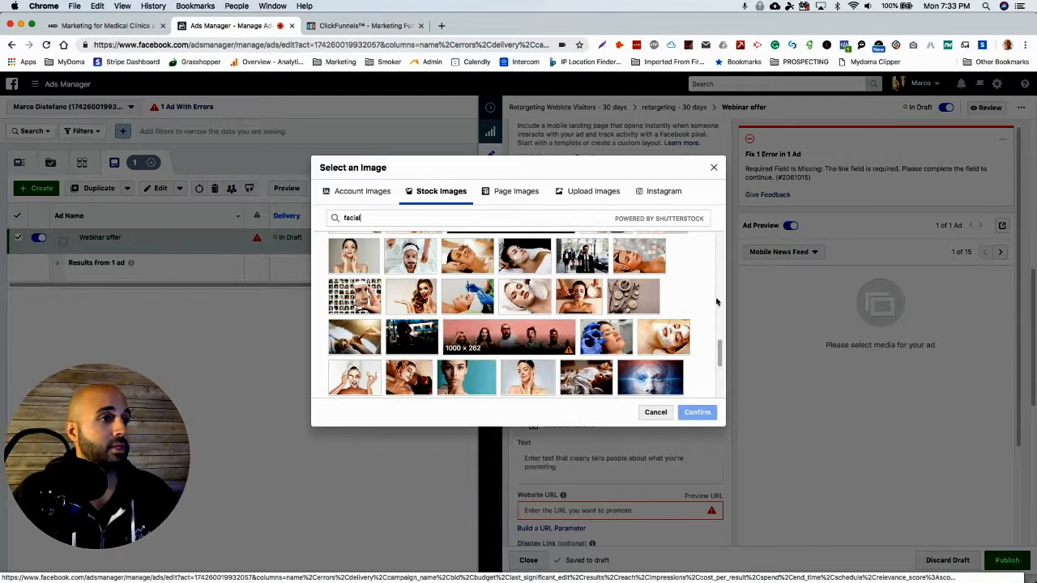
{"action": "scroll", "coordinate": [696, 286], "scroll_direction": "down", "scroll_amount": 5}
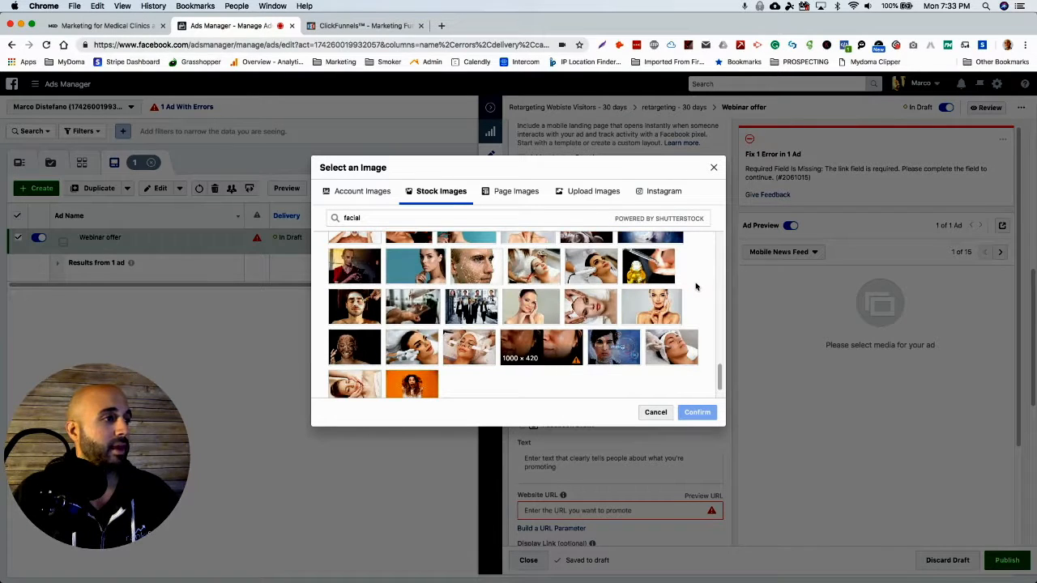
{"action": "scroll", "coordinate": [695, 286], "scroll_direction": "down", "scroll_amount": 2}
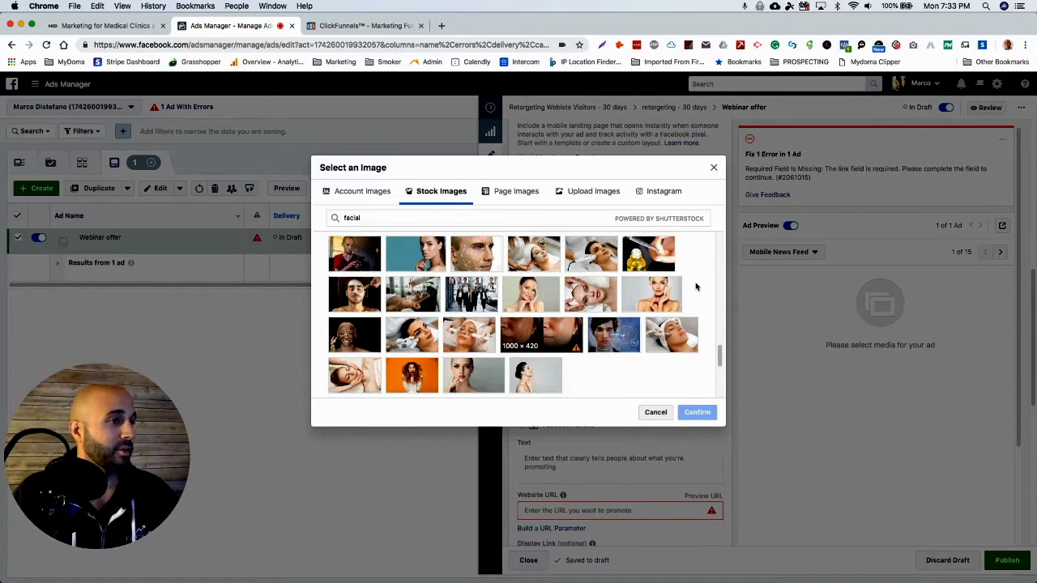
{"action": "scroll", "coordinate": [694, 284], "scroll_direction": "down", "scroll_amount": 2}
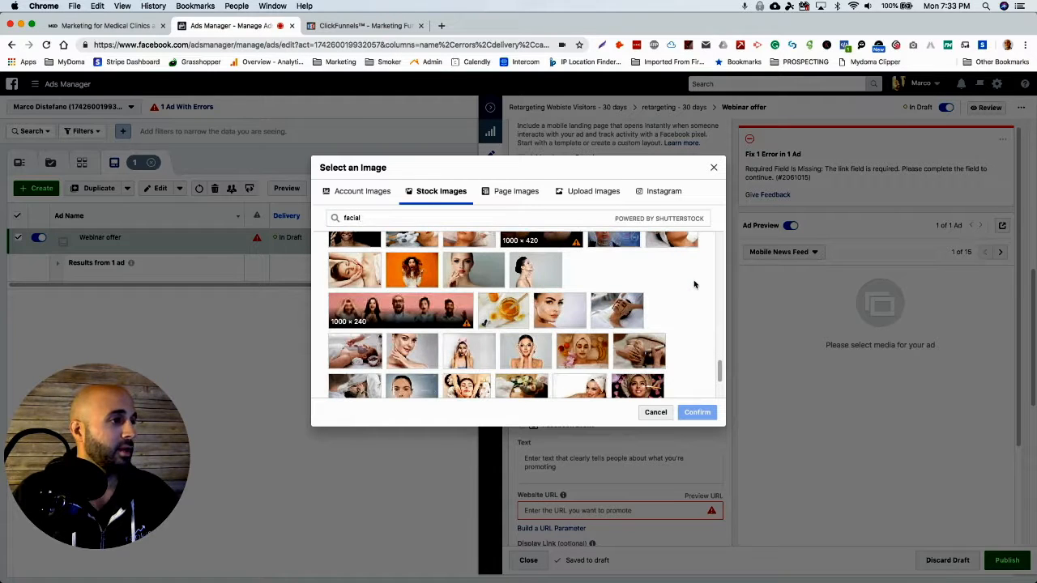
{"action": "scroll", "coordinate": [694, 285], "scroll_direction": "down", "scroll_amount": 2}
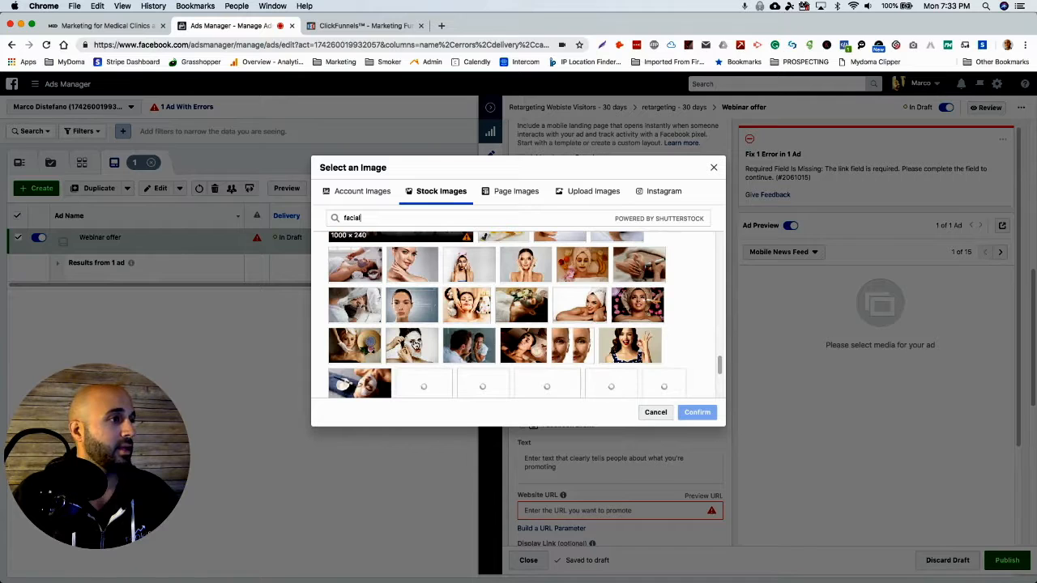
{"action": "mouse_move", "coordinate": [417, 345]}
{"action": "left_click", "coordinate": [530, 356]}
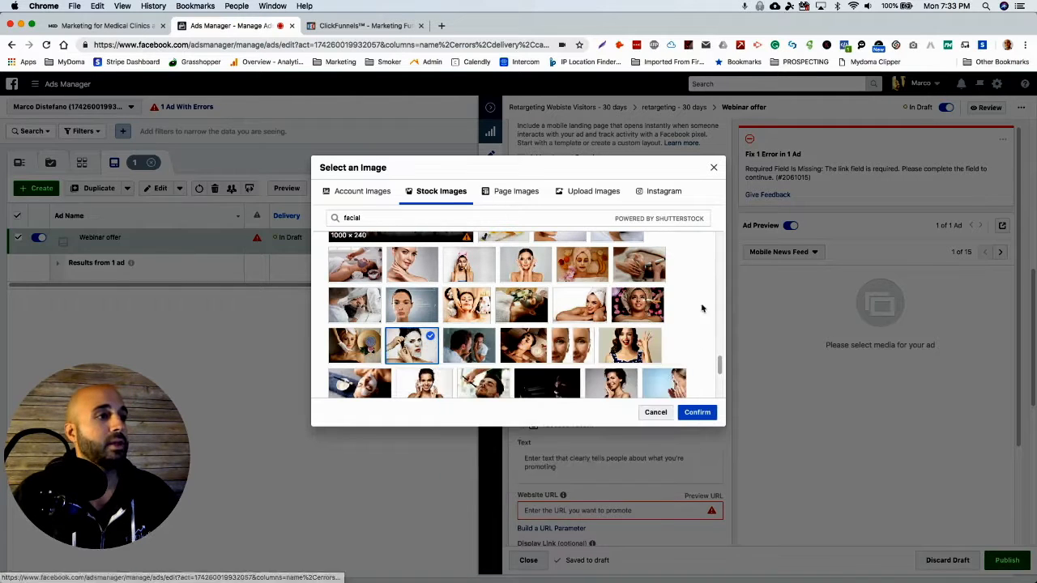
{"action": "left_click", "coordinate": [696, 413]}
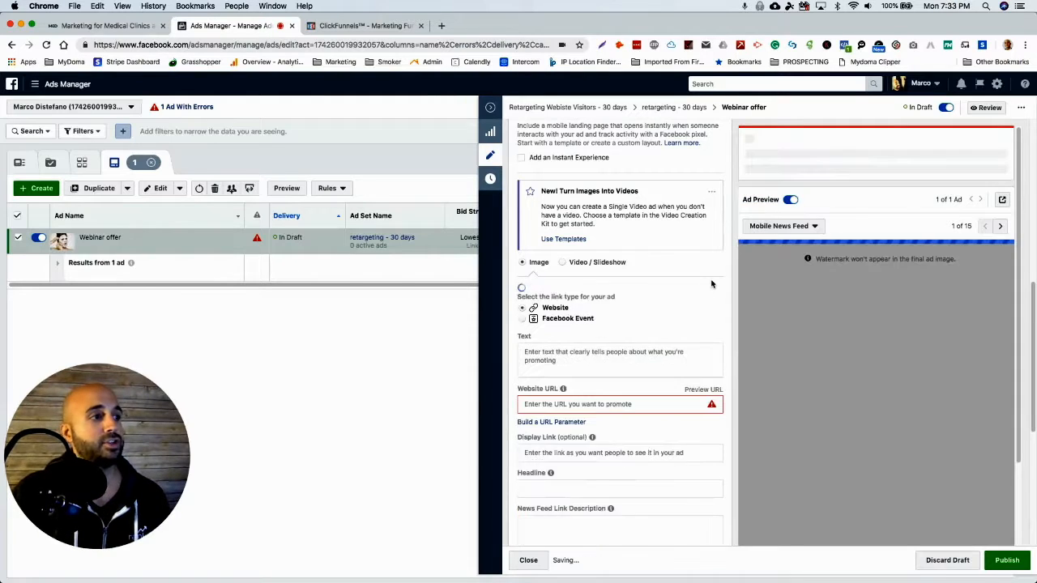
Switch to ClickFunnels and select the webinar registration URL of the "Facebook Ads For Med Spas" funnel step.
{"action": "scroll", "coordinate": [724, 302], "scroll_direction": "down", "scroll_amount": 3}
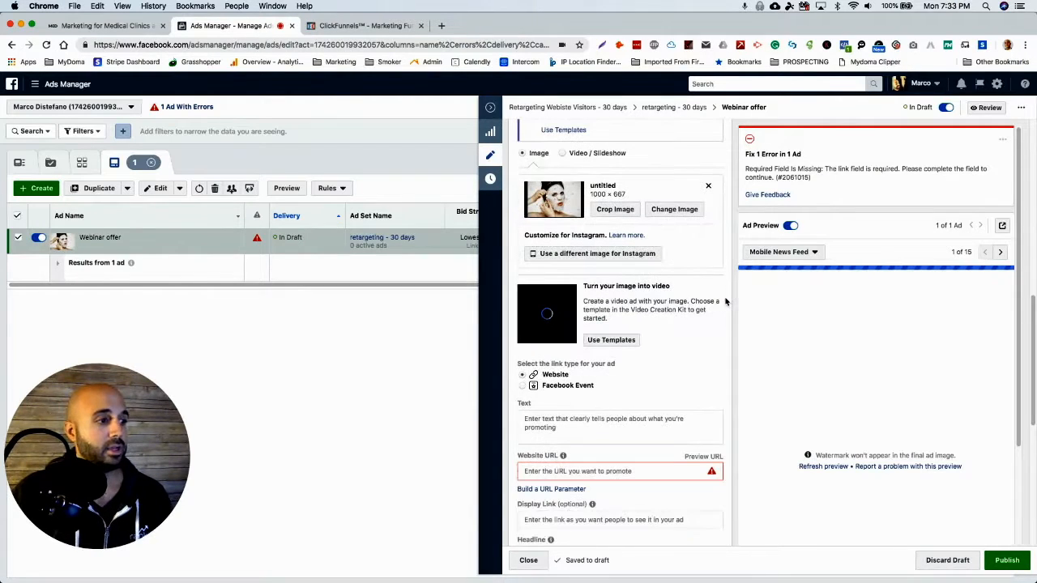
{"action": "left_click", "coordinate": [613, 476]}
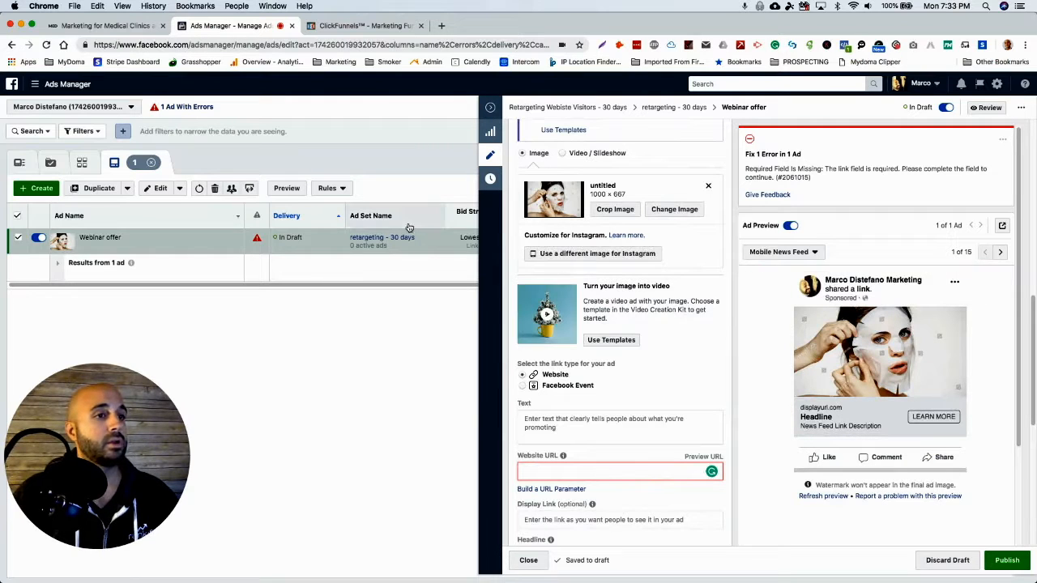
{"action": "left_click", "coordinate": [375, 27]}
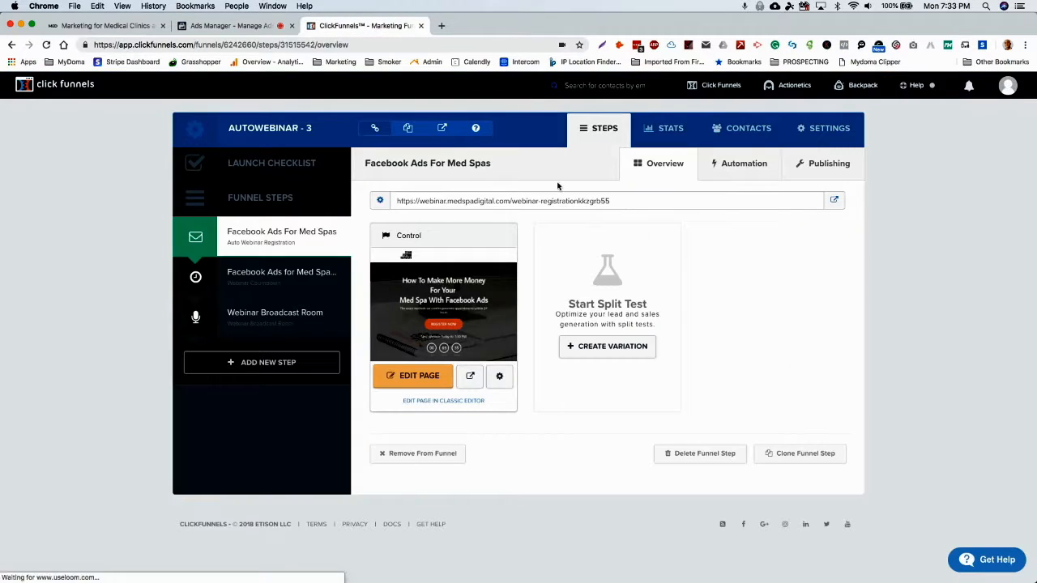
{"action": "left_click", "coordinate": [572, 201]}
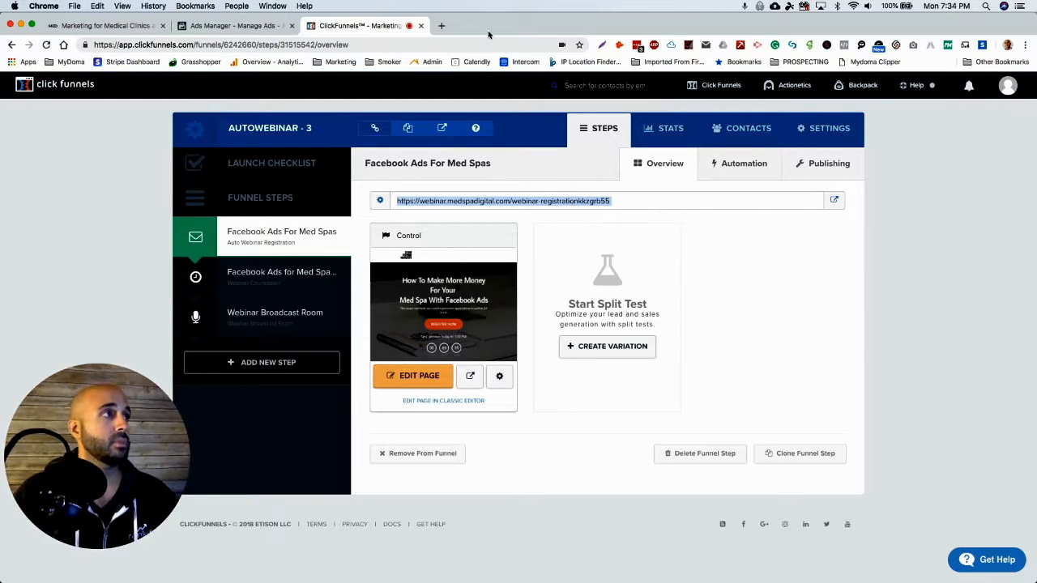
Open bit.ly in a new tab and copy the short link for "Med Spa Ads - Learn how to use ads to get more appointments".
{"action": "left_click", "coordinate": [439, 26]}
{"action": "type", "text": "bit.ly"}
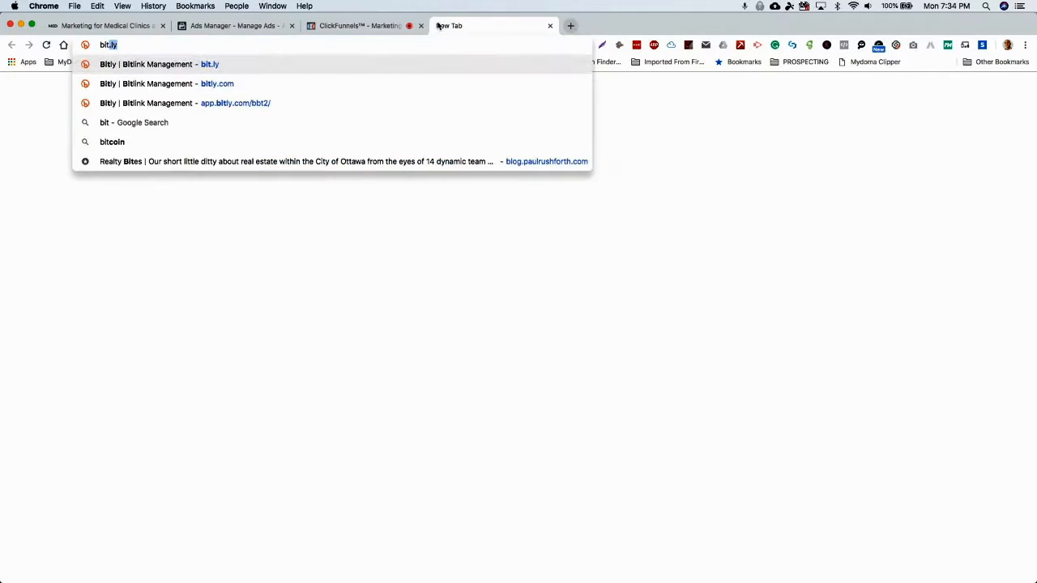
{"action": "key", "text": "Return"}
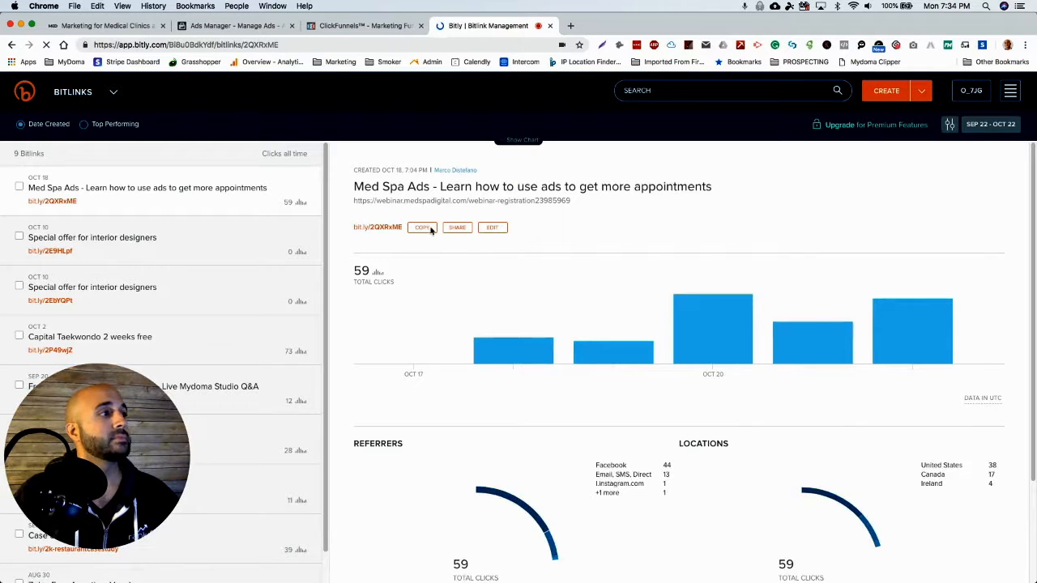
{"action": "left_click", "coordinate": [422, 227]}
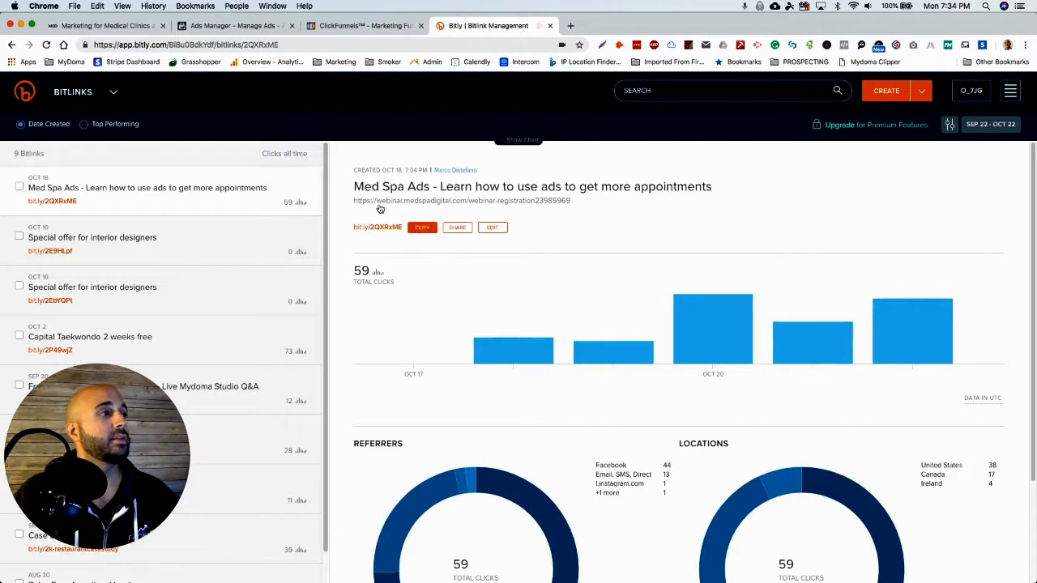
{"action": "left_click", "coordinate": [340, 26]}
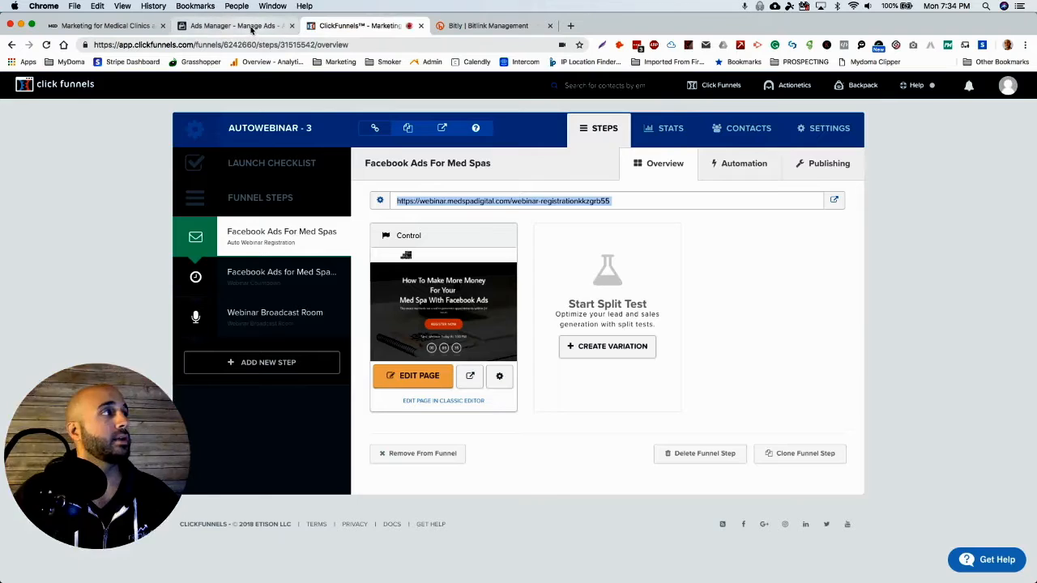
{"action": "left_click", "coordinate": [231, 25]}
{"action": "left_click", "coordinate": [600, 469]}
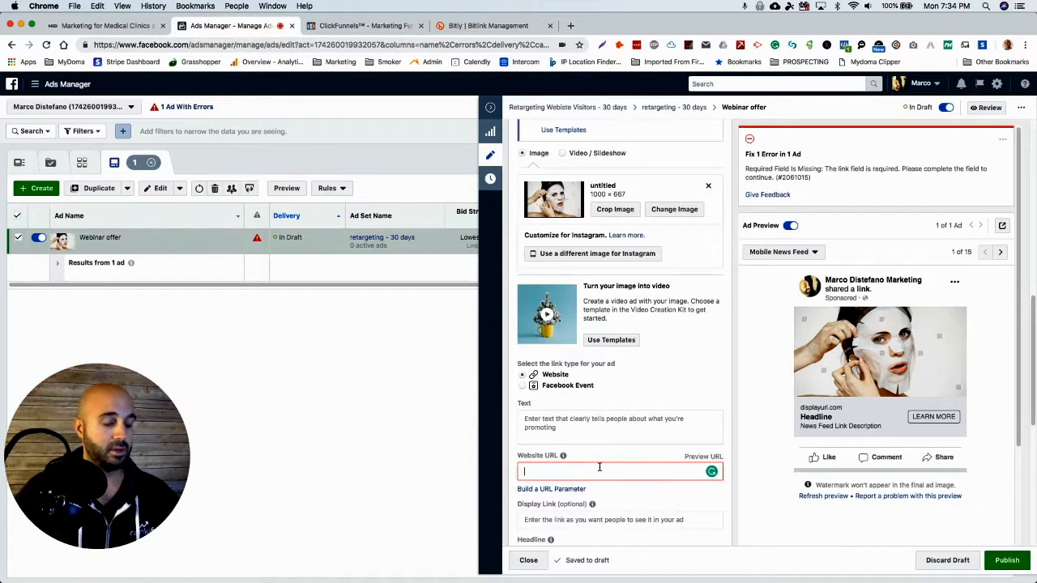
{"action": "key", "text": "super+v"}
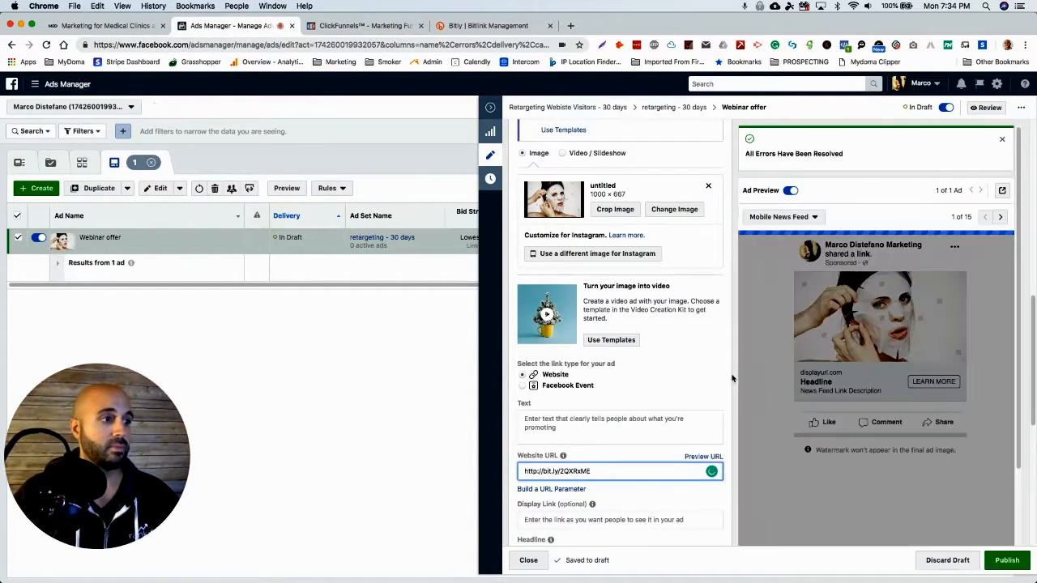
{"action": "scroll", "coordinate": [731, 378], "scroll_direction": "down", "scroll_amount": 3}
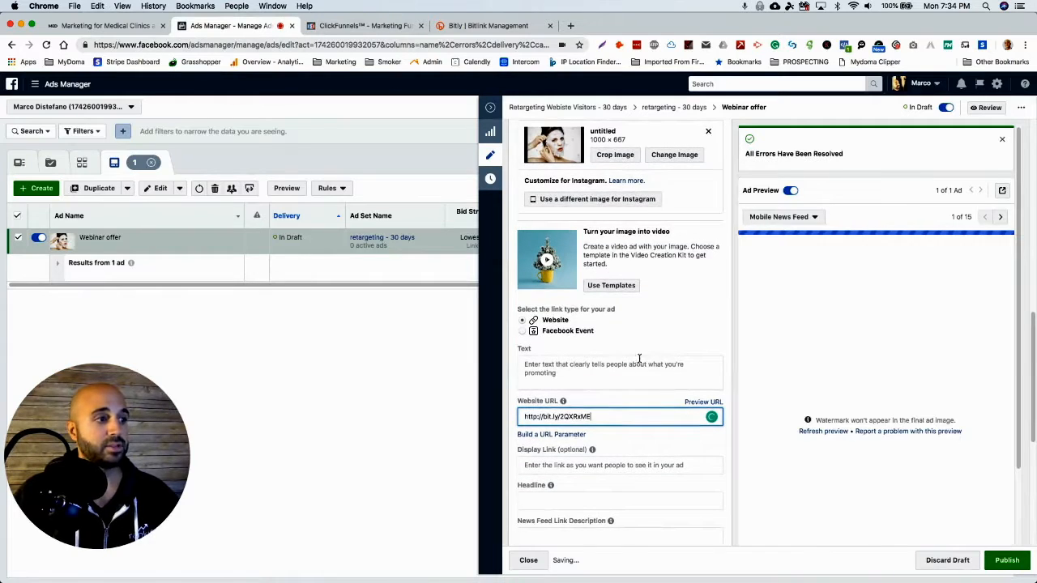
Switch to ClickFunnels, open the live "Facebook Ads For Med Spas" registration page, and look through its content.
{"action": "left_click", "coordinate": [379, 27]}
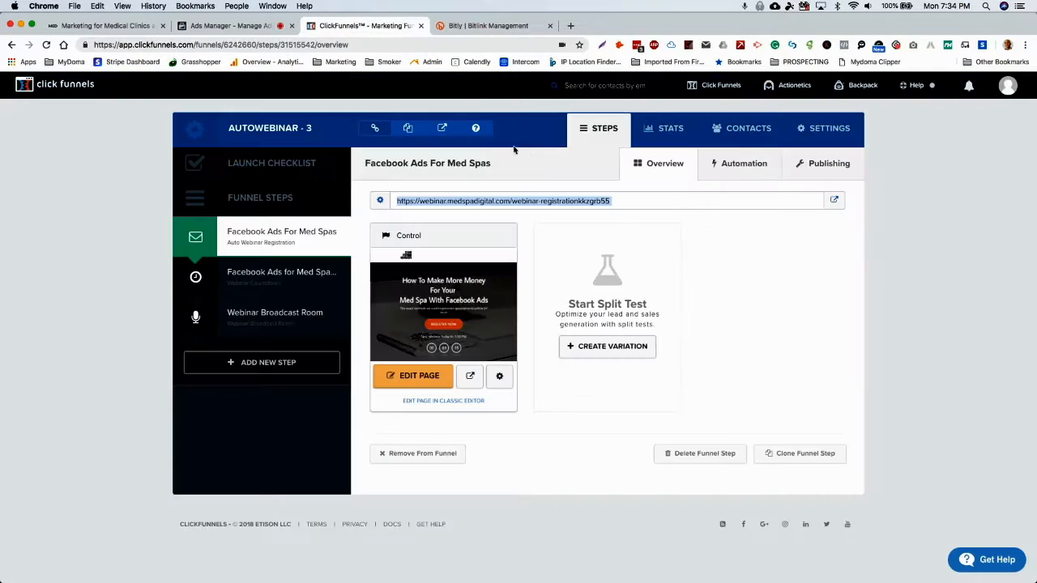
{"action": "left_click", "coordinate": [459, 376]}
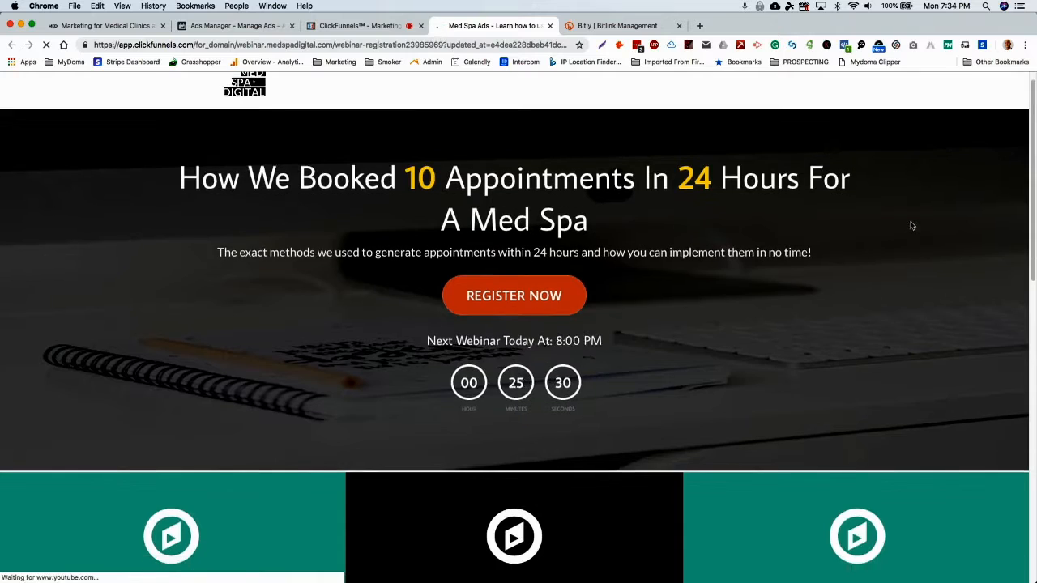
{"action": "scroll", "coordinate": [910, 225], "scroll_direction": "down", "scroll_amount": 5}
{"action": "scroll", "coordinate": [910, 225], "scroll_direction": "down", "scroll_amount": 8}
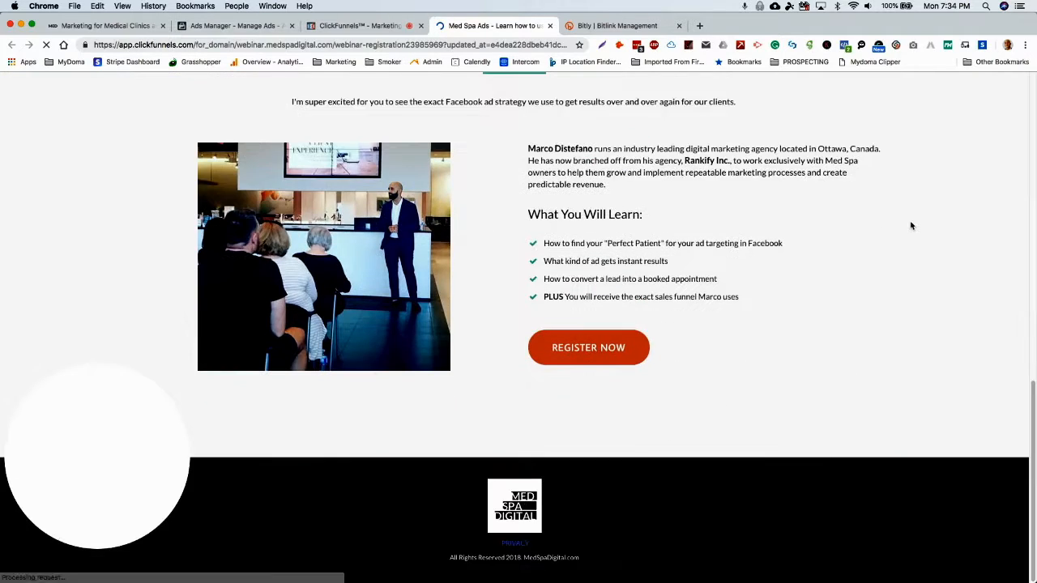
{"action": "scroll", "coordinate": [910, 225], "scroll_direction": "up", "scroll_amount": 15}
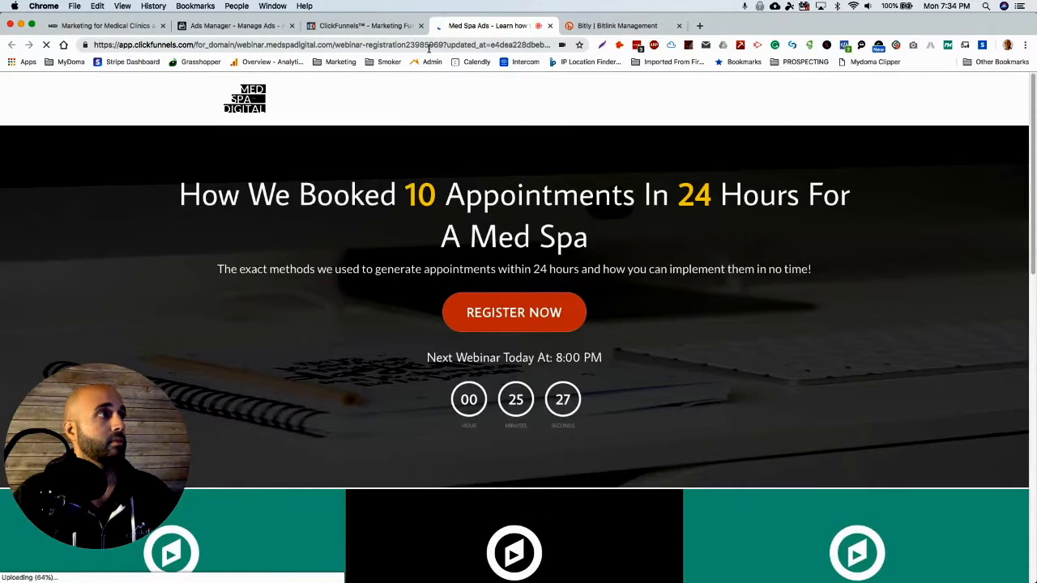
Compare the "Webinar offer" ad's preview and link fields in Ads Manager with the webinar registration page.
{"action": "left_click", "coordinate": [233, 26]}
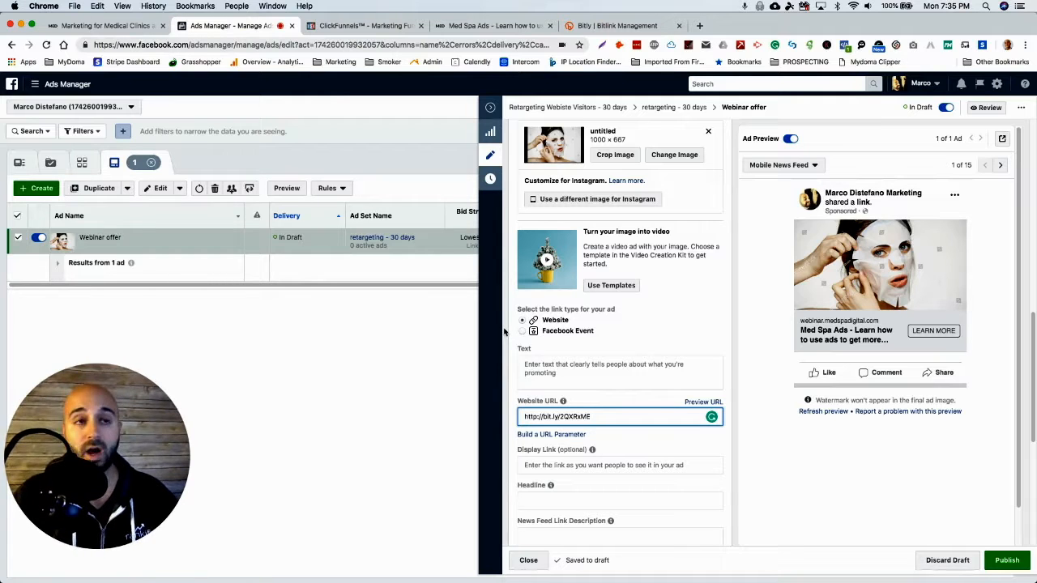
{"action": "left_click", "coordinate": [483, 26]}
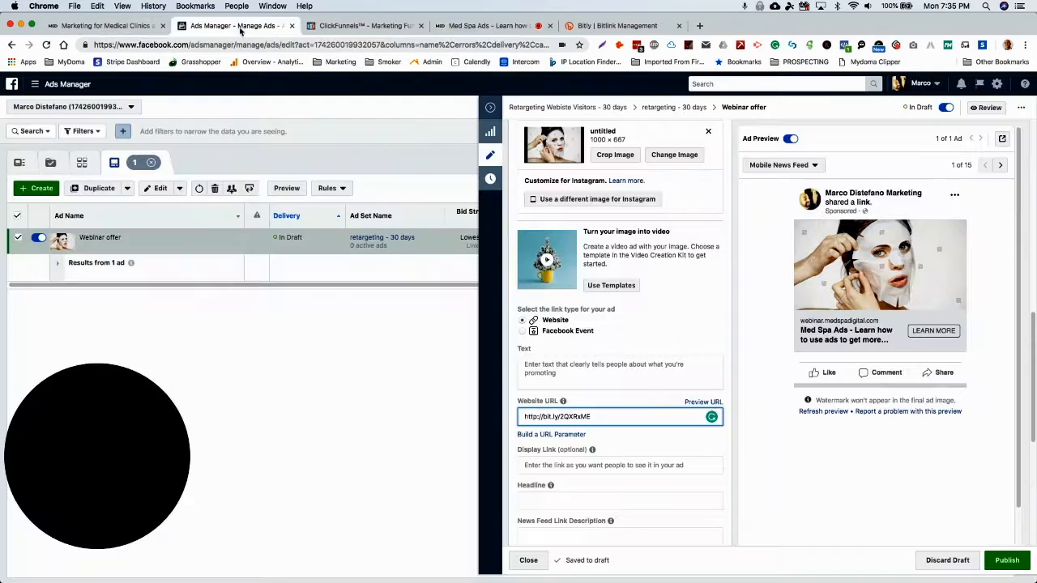
{"action": "left_click", "coordinate": [245, 29]}
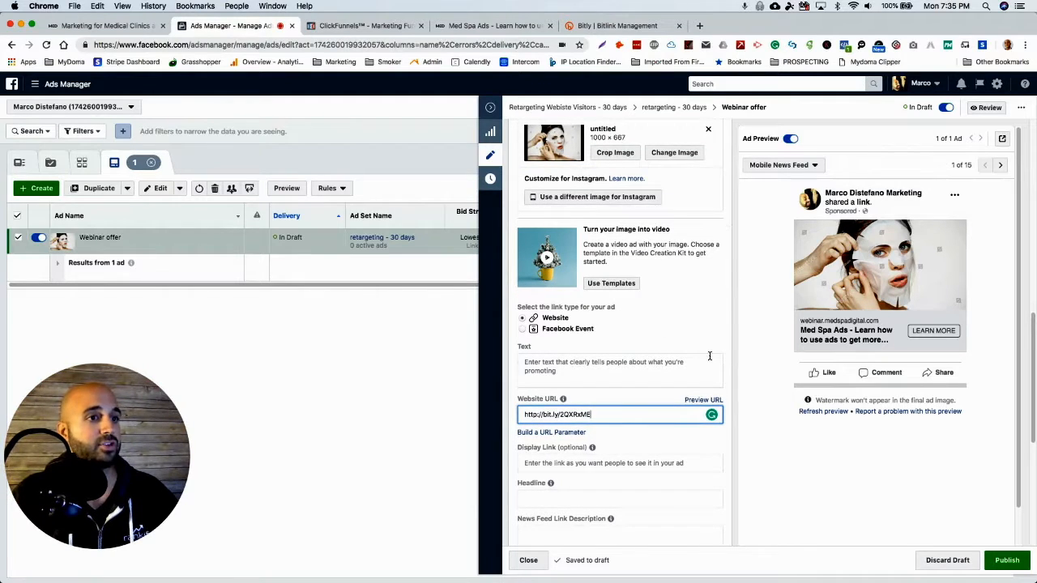
{"action": "scroll", "coordinate": [710, 355], "scroll_direction": "down", "scroll_amount": 3}
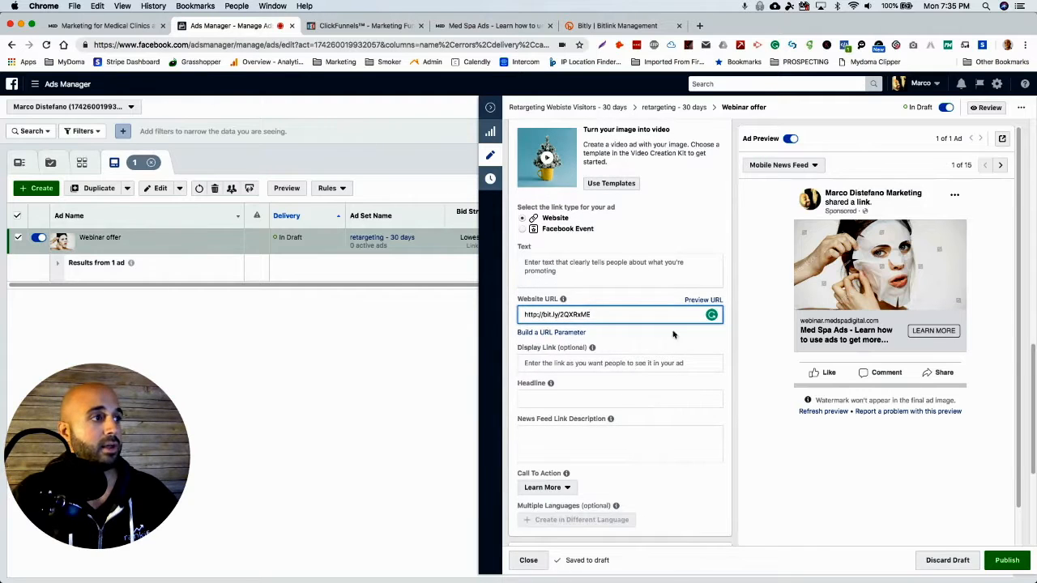
{"action": "scroll", "coordinate": [698, 298], "scroll_direction": "up", "scroll_amount": 5}
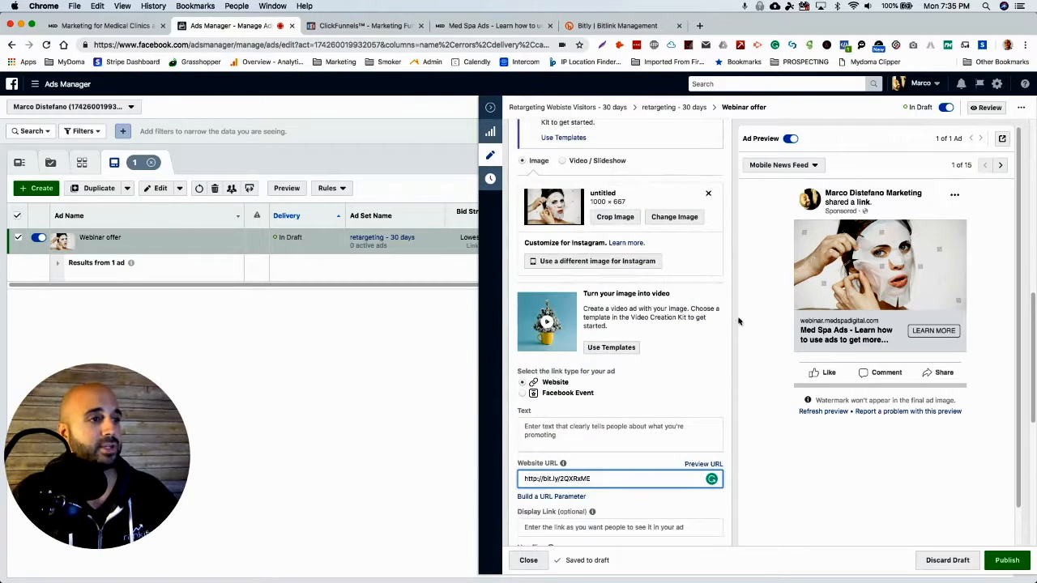
Check the "Webinar offer" ad's link, call-to-action and pixel tracking settings and publish the ad.
{"action": "scroll", "coordinate": [740, 330], "scroll_direction": "up", "scroll_amount": 5}
{"action": "scroll", "coordinate": [736, 322], "scroll_direction": "down", "scroll_amount": 5}
{"action": "scroll", "coordinate": [735, 306], "scroll_direction": "down", "scroll_amount": 3}
{"action": "scroll", "coordinate": [734, 305], "scroll_direction": "down", "scroll_amount": 4}
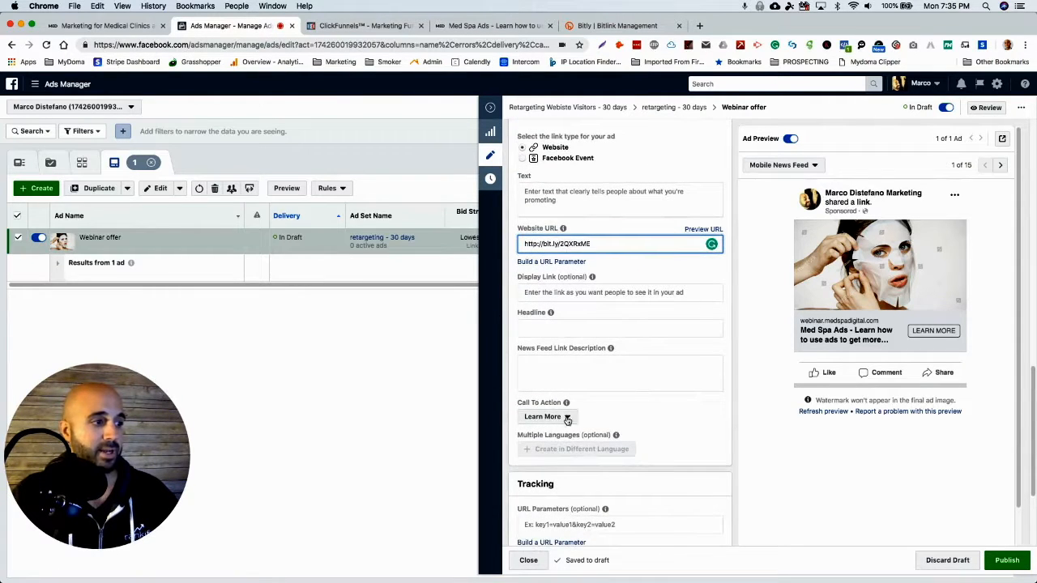
{"action": "scroll", "coordinate": [735, 418], "scroll_direction": "down", "scroll_amount": 4}
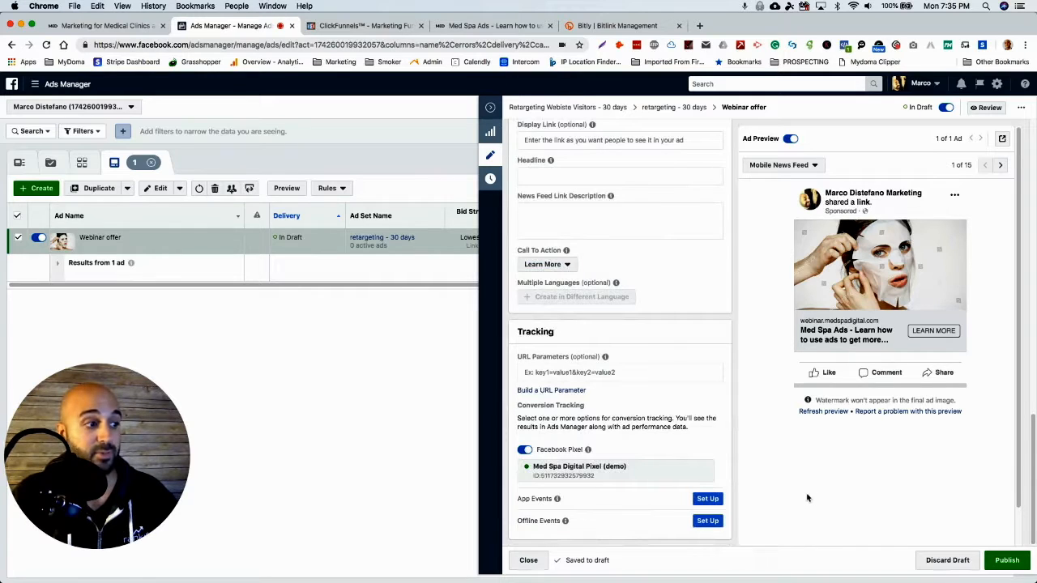
{"action": "left_click", "coordinate": [1007, 565]}
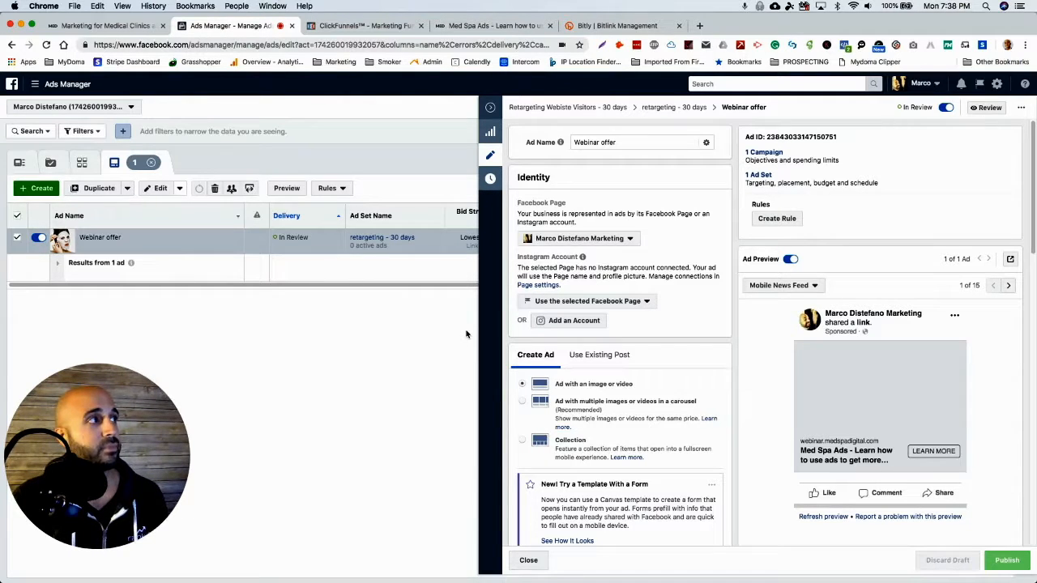
Switch to the Med Spa Digital site, and open rankify.ca in a new browser tab.
{"action": "left_click", "coordinate": [116, 26]}
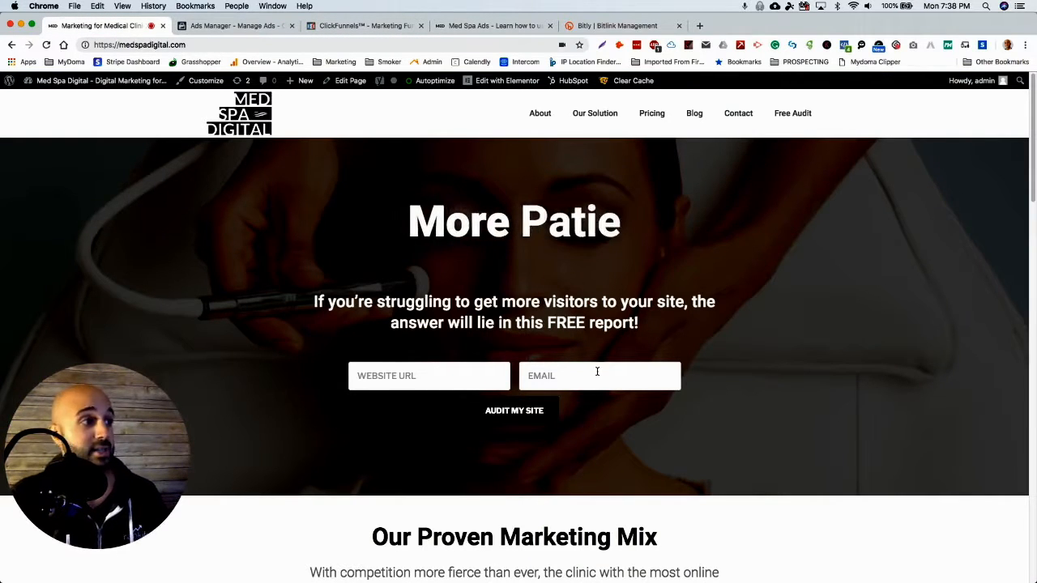
{"action": "left_click", "coordinate": [700, 26]}
{"action": "type", "text": "rankki"}
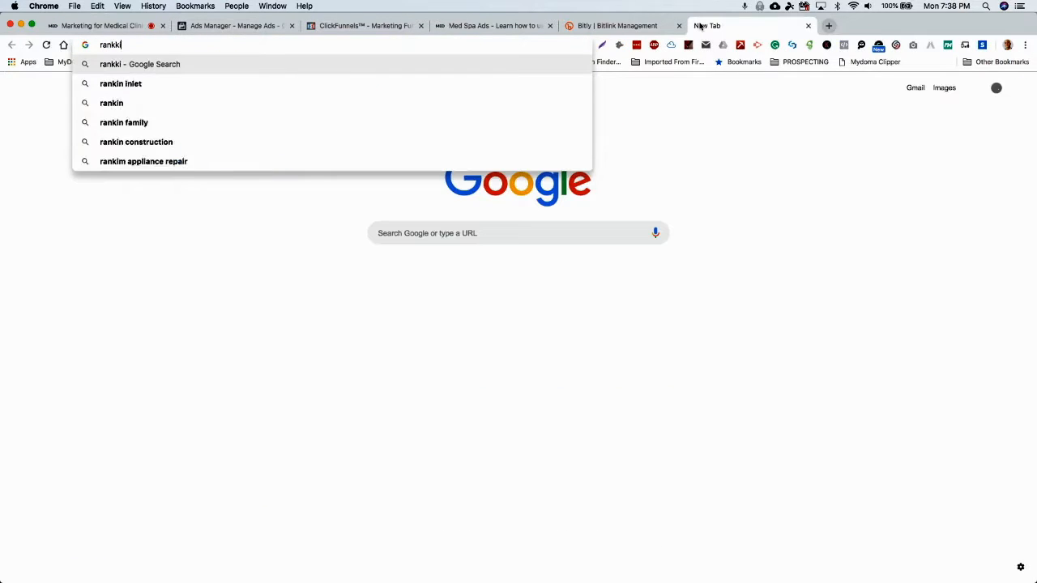
{"action": "key", "text": "BackSpace"}
{"action": "type", "text": "i"}
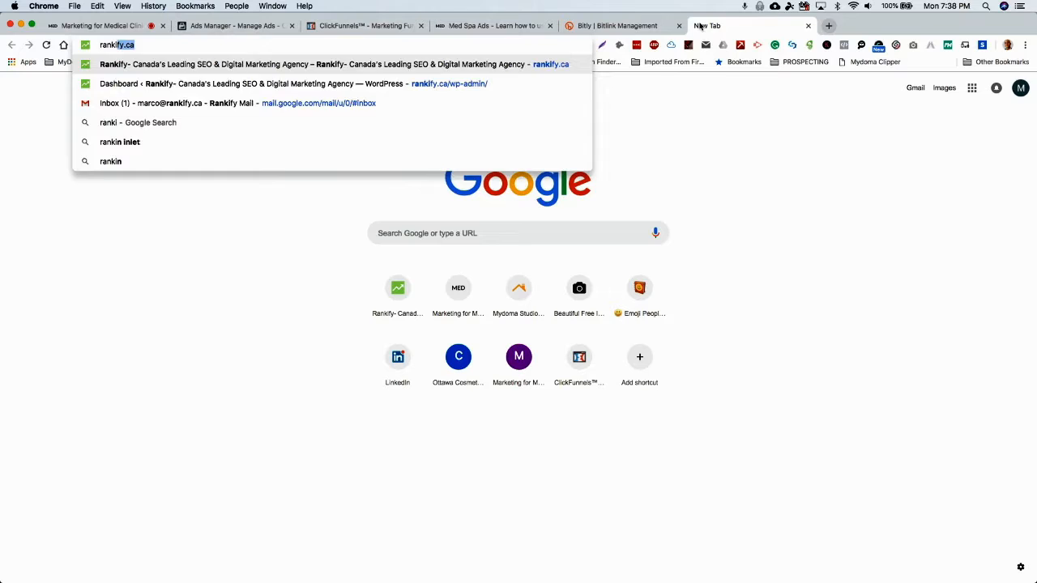
{"action": "key", "text": "Return"}
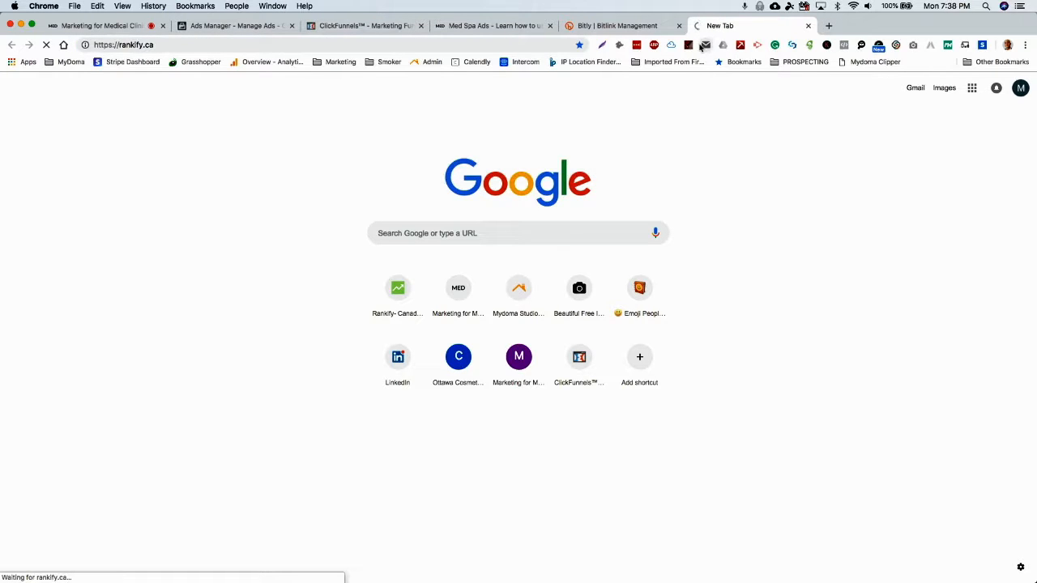